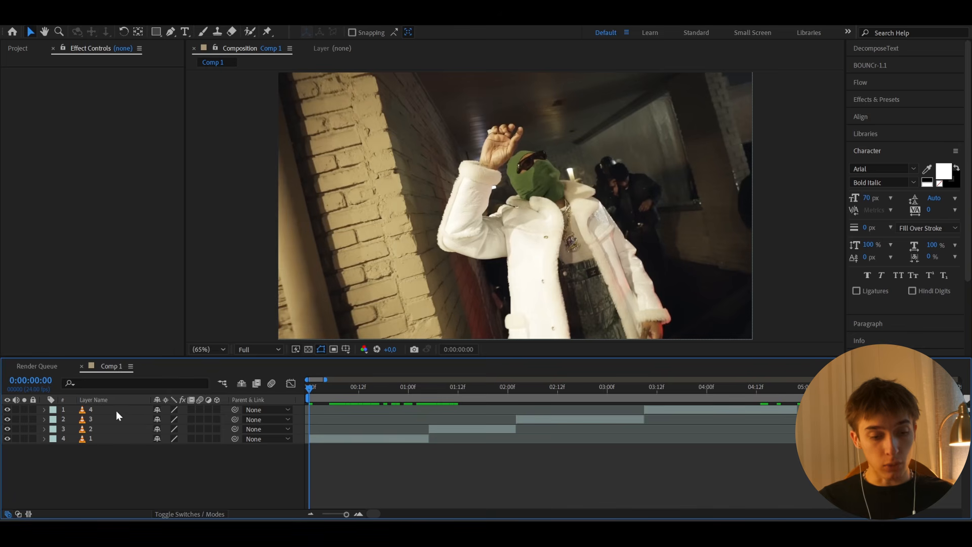
# Step: Create a new black 1920 × 1080 px solid layer named 3D in Comp 1
pyautogui.rightClick(69, 409)
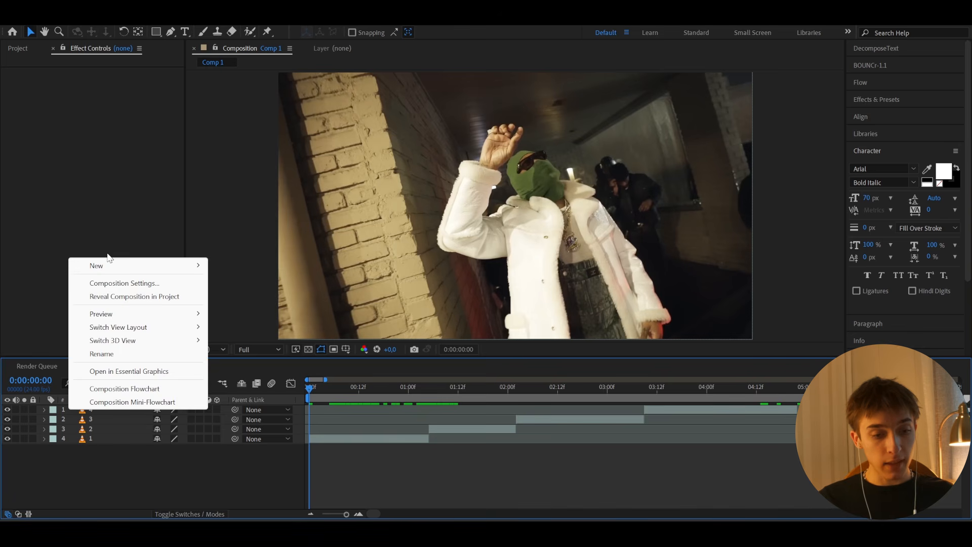
pyautogui.moveTo(111, 265)
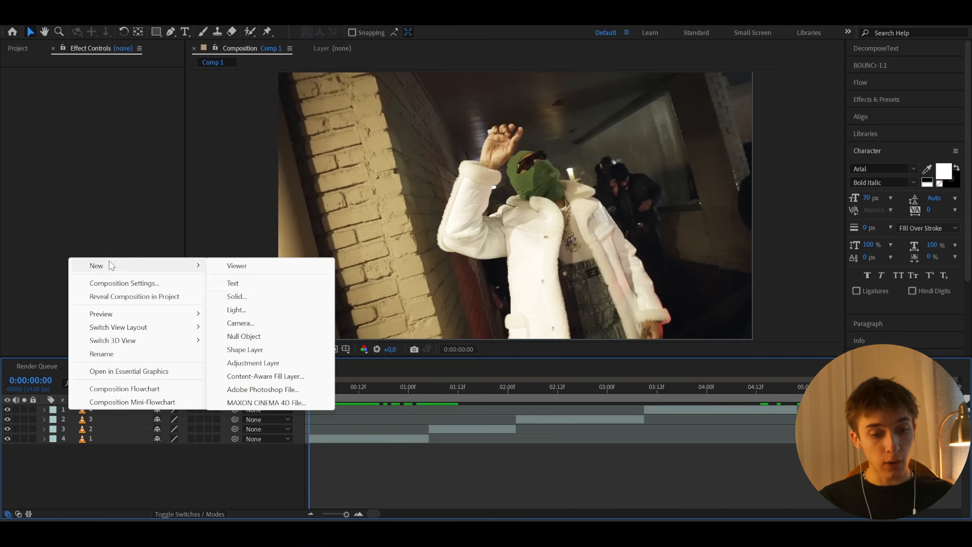
pyautogui.click(229, 299)
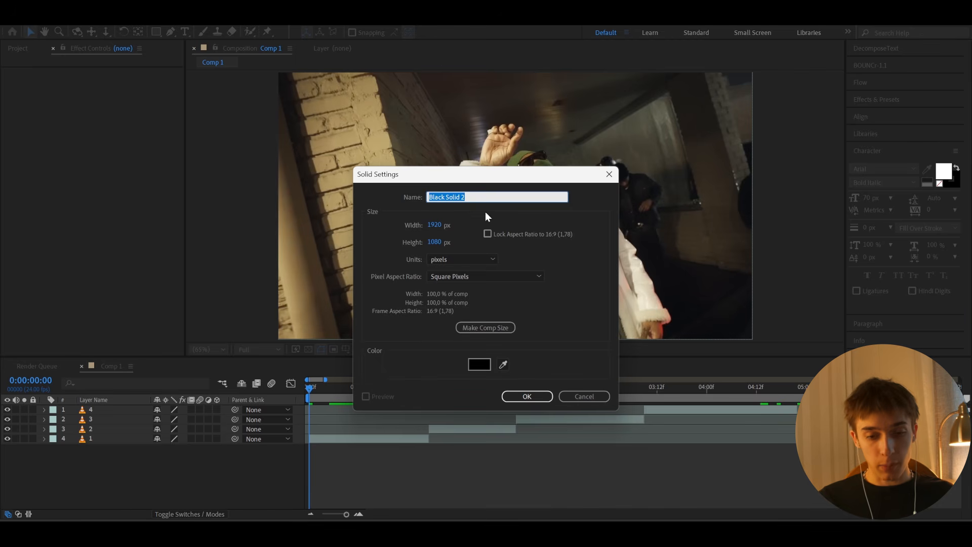
pyautogui.write('3D')
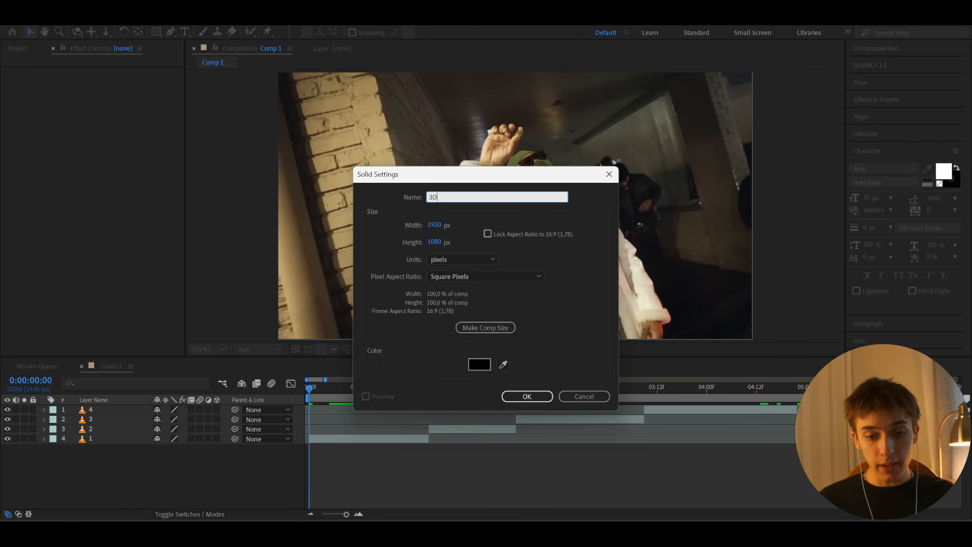
pyautogui.click(516, 399)
# Step: Find the Video Copilot Element effect and apply it to the 3D solid layer
pyautogui.click(876, 100)
pyautogui.click(875, 115)
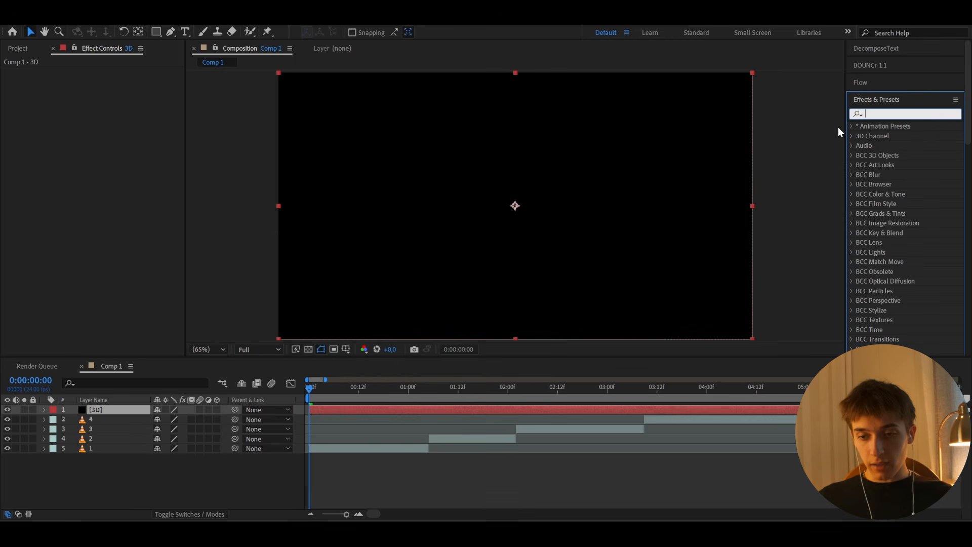
pyautogui.write('element')
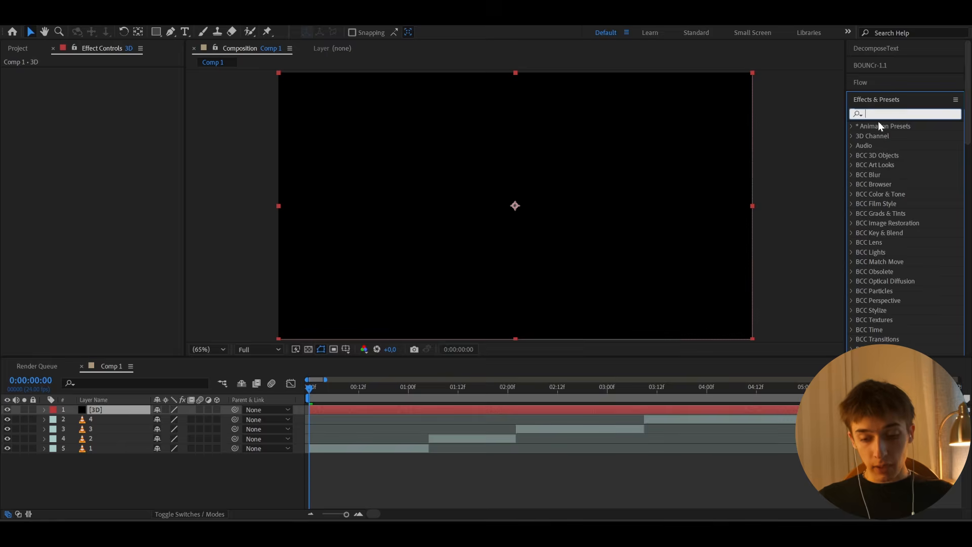
pyautogui.click(882, 136)
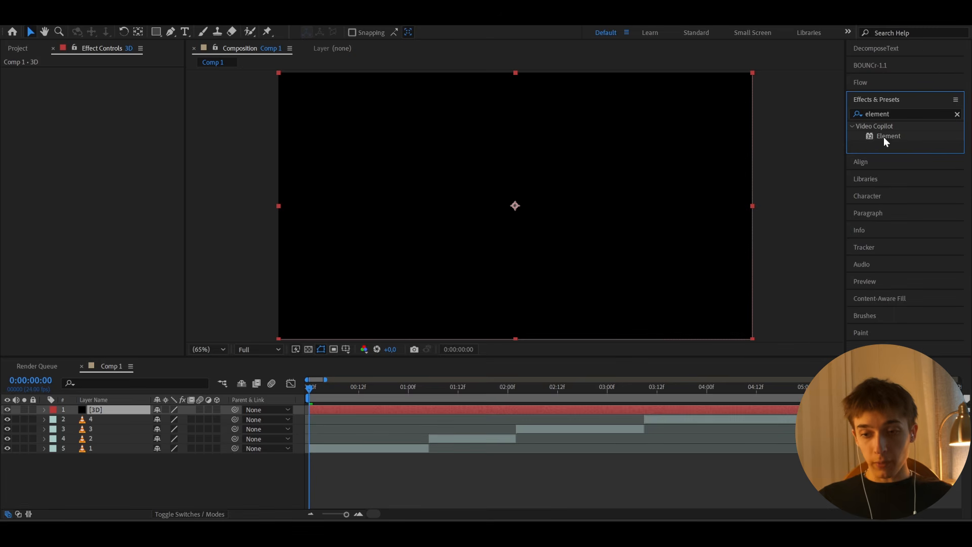
pyautogui.moveTo(888, 137); pyautogui.dragTo(350, 409)
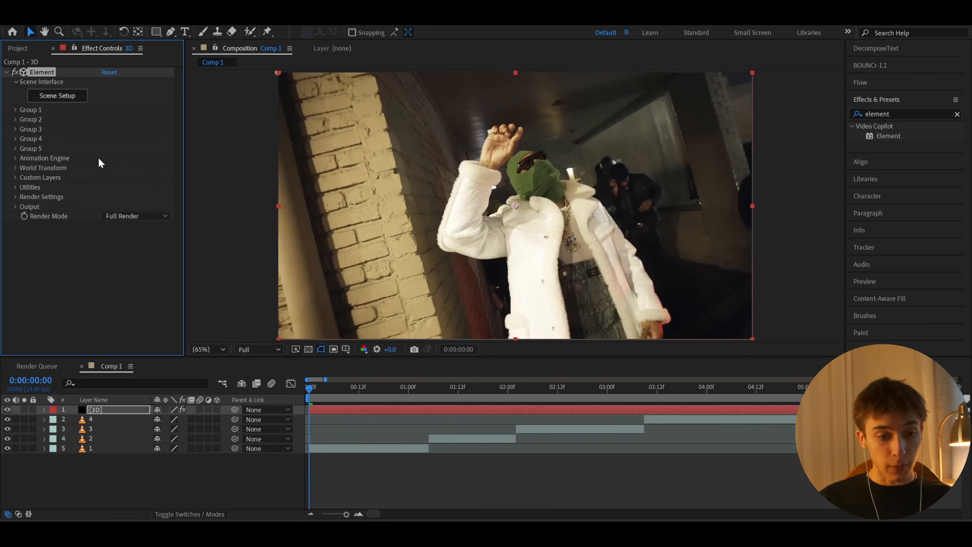
# Step: Import golden_pistol_bullet.obj from the golden_pistol_bullet folder into Element's scene setup with the default import preferences
pyautogui.click(50, 97)
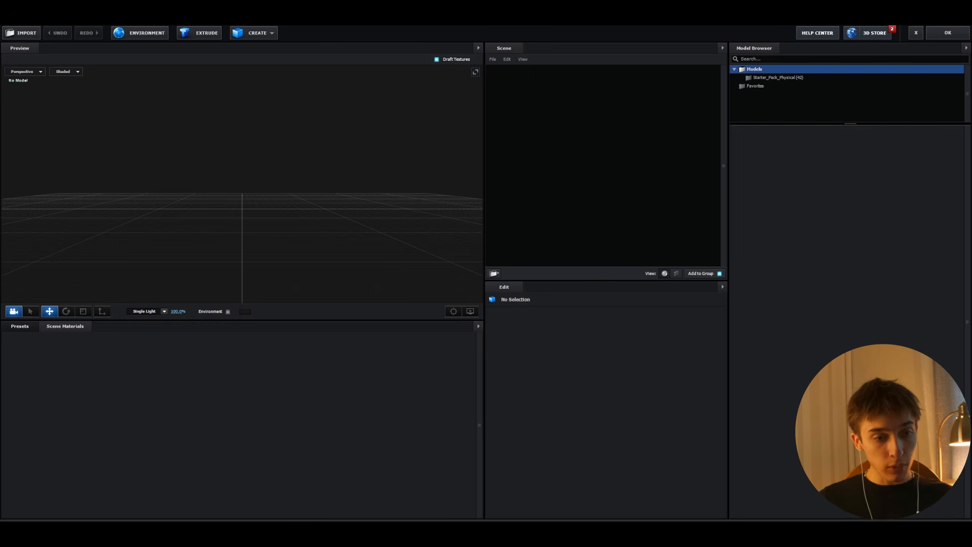
pyautogui.click(18, 32)
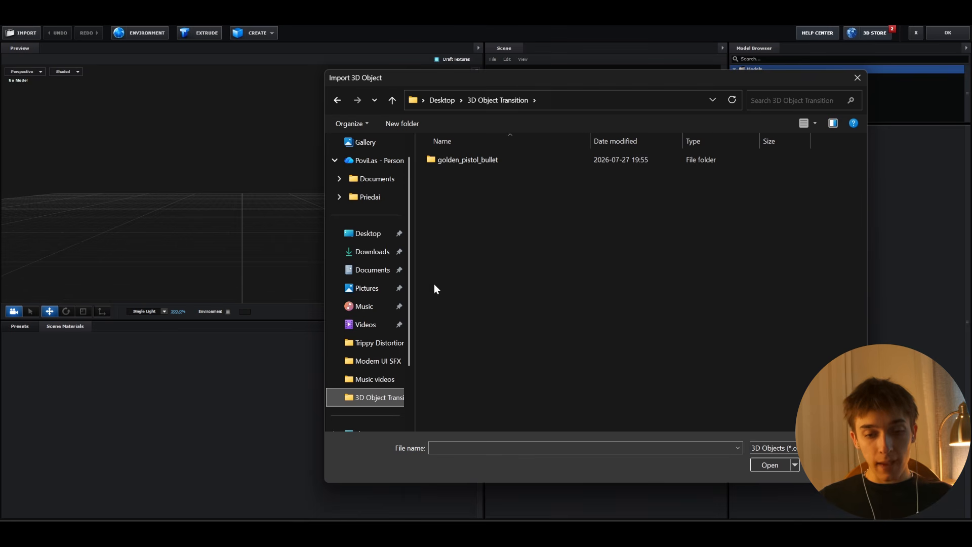
pyautogui.doubleClick(460, 161)
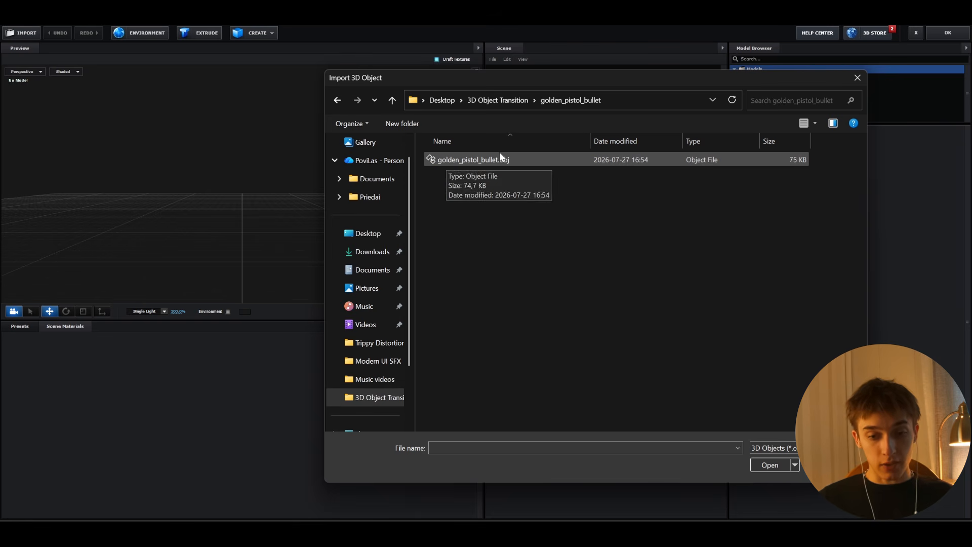
pyautogui.doubleClick(463, 160)
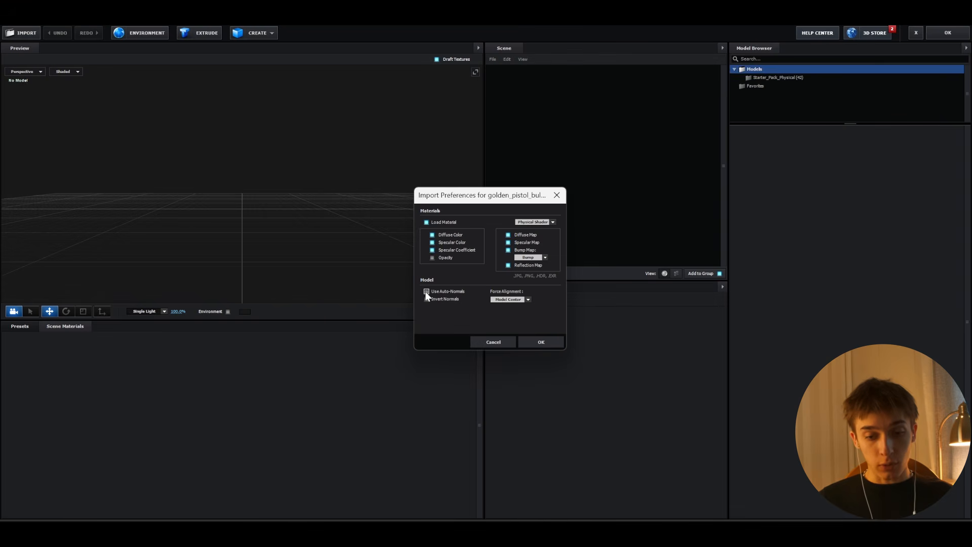
pyautogui.click(542, 341)
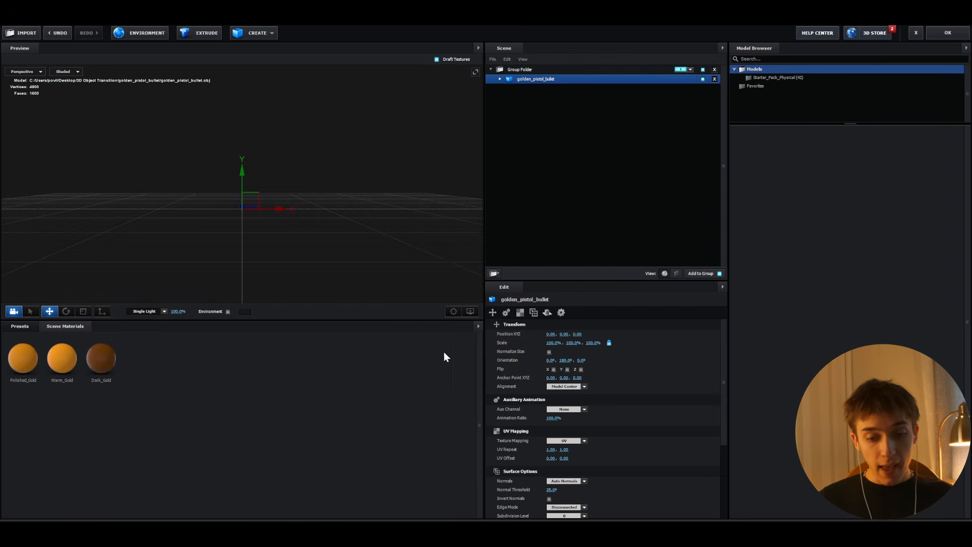
# Step: Turn on Normalize Size for the imported bullet model and inspect it from several angles
pyautogui.click(549, 352)
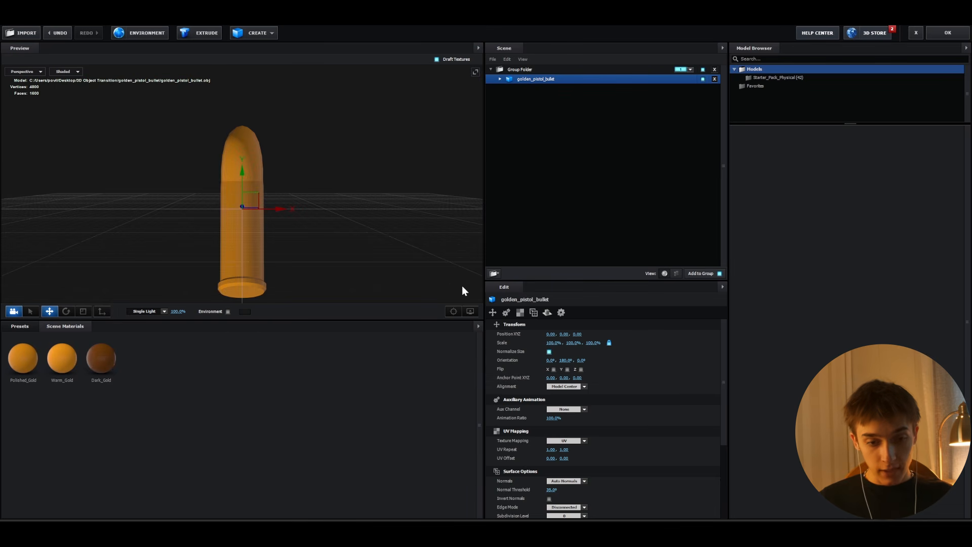
pyautogui.moveTo(462, 287); pyautogui.dragTo(369, 212)
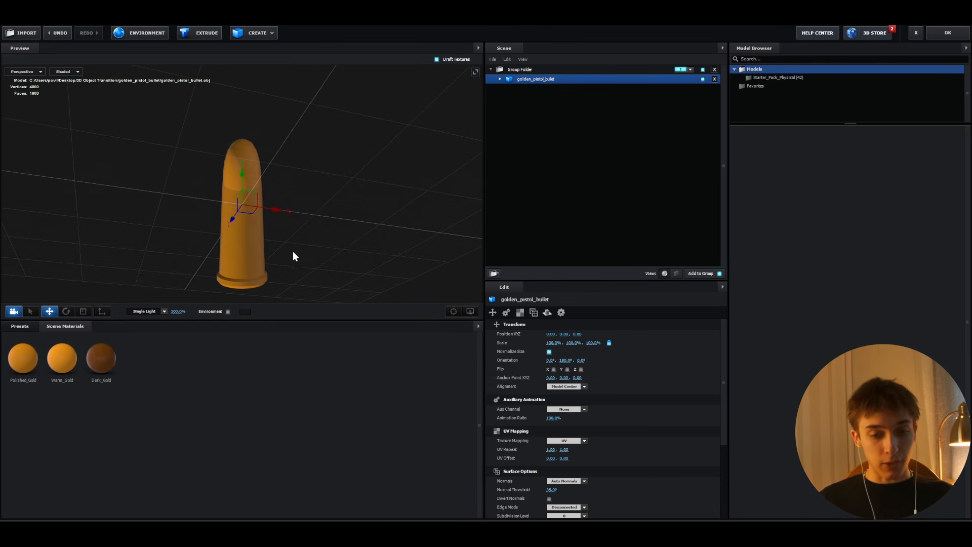
pyautogui.moveTo(292, 251); pyautogui.dragTo(256, 268)
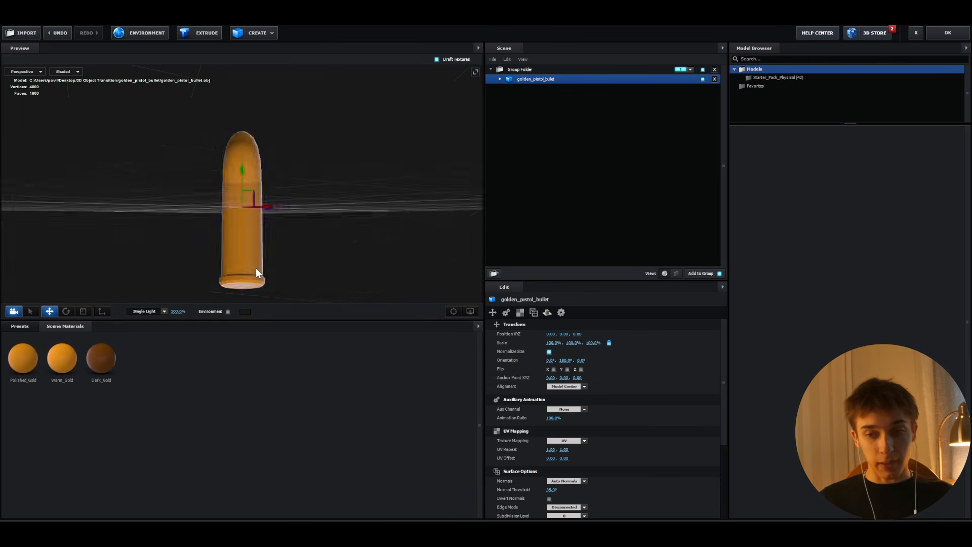
# Step: Apply the Gold preset from the Physical materials to the bullet and accept the scene setup
pyautogui.click(10, 327)
pyautogui.click(29, 363)
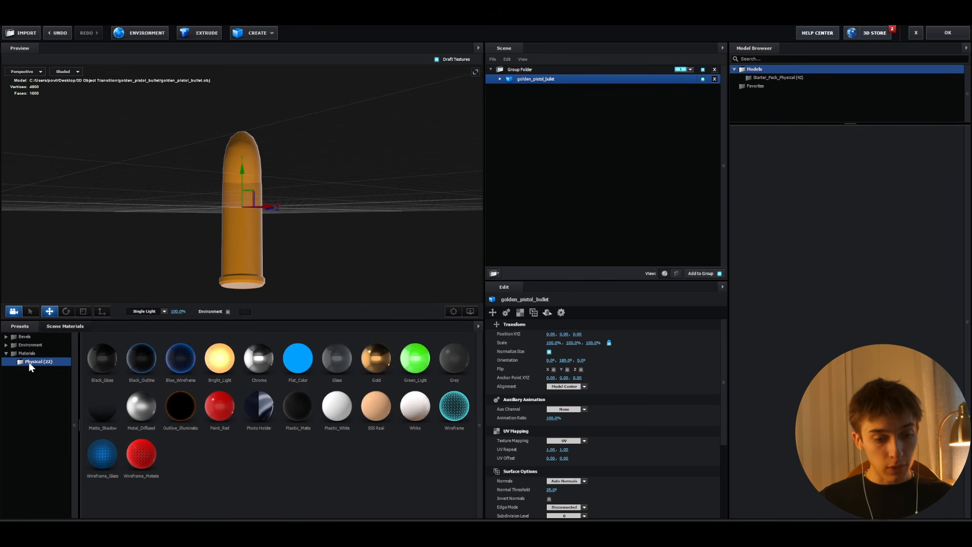
pyautogui.moveTo(311, 343); pyautogui.dragTo(271, 272)
pyautogui.moveTo(382, 372); pyautogui.dragTo(285, 213)
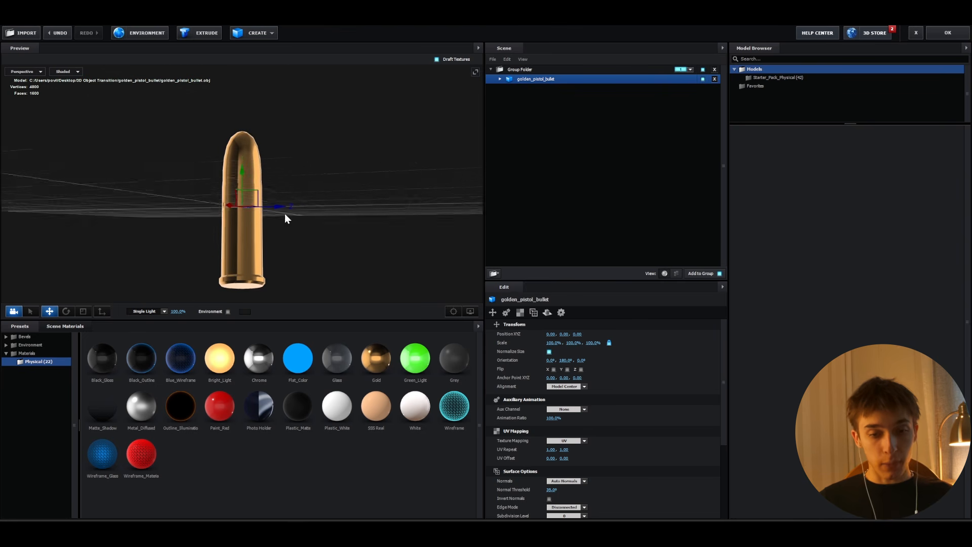
pyautogui.click(945, 33)
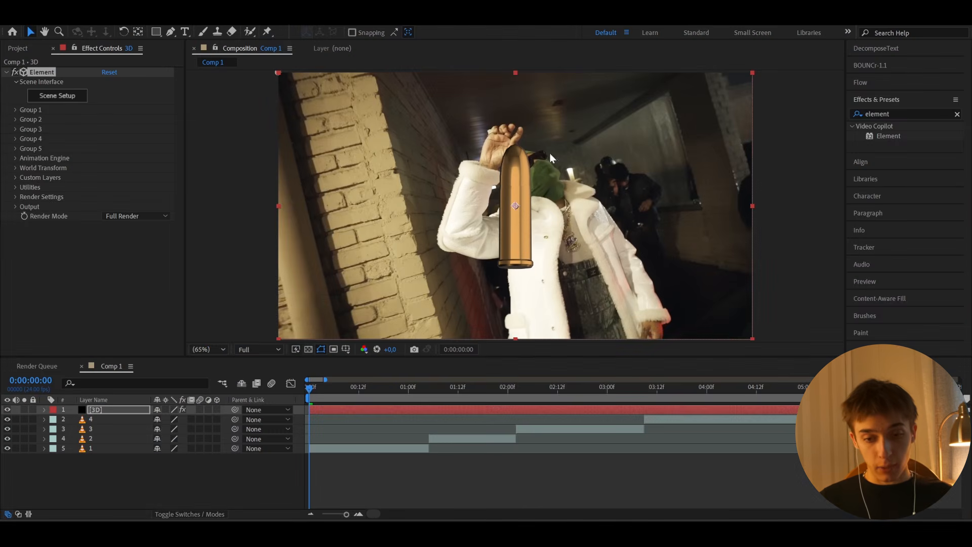
# Step: Try the Glow effect on the 3D layer with a Glow Threshold of about 44.3%, and delete it
pyautogui.moveTo(326, 387); pyautogui.dragTo(298, 406)
pyautogui.click(343, 410)
pyautogui.hotkey('ctrl', 'space')
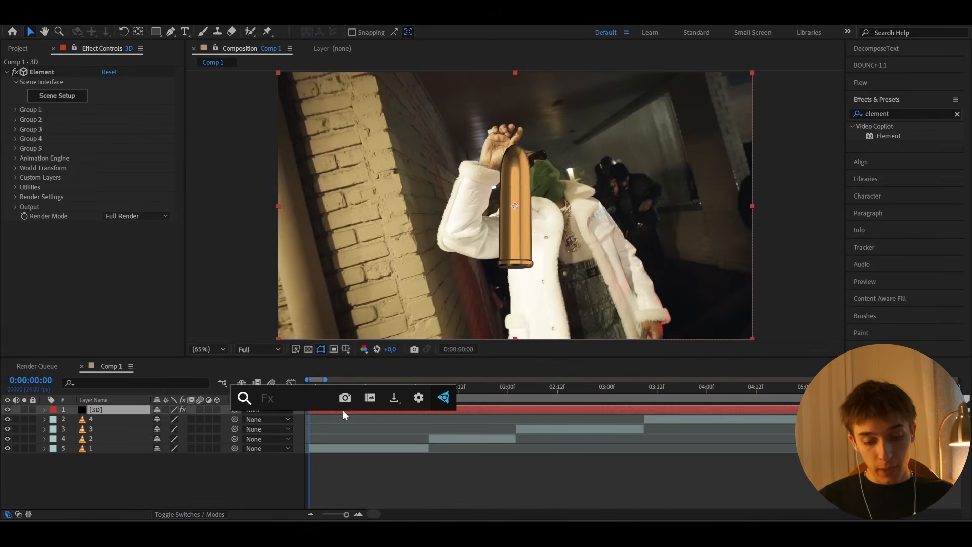
pyautogui.write('glow')
pyautogui.press('Return')
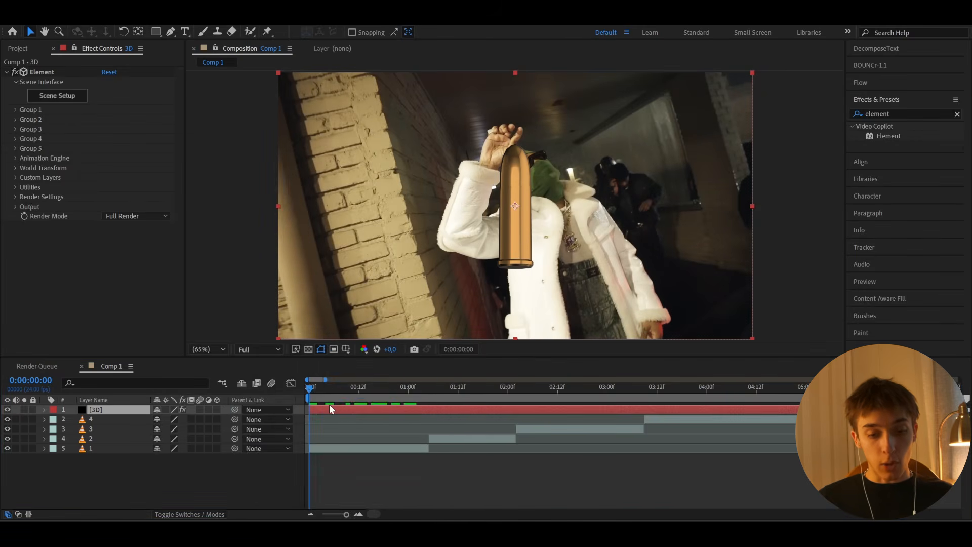
pyautogui.moveTo(110, 221); pyautogui.dragTo(180, 213)
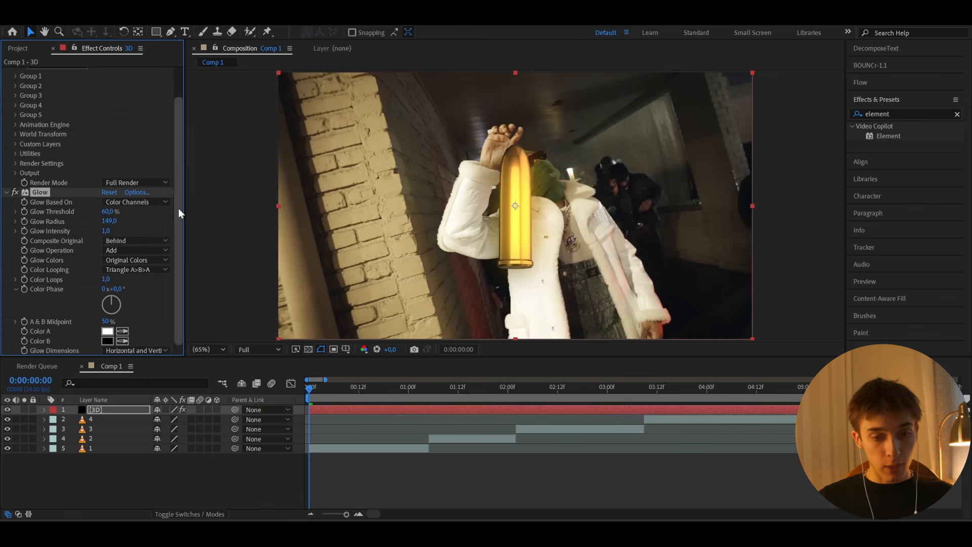
pyautogui.moveTo(107, 211); pyautogui.dragTo(92, 220)
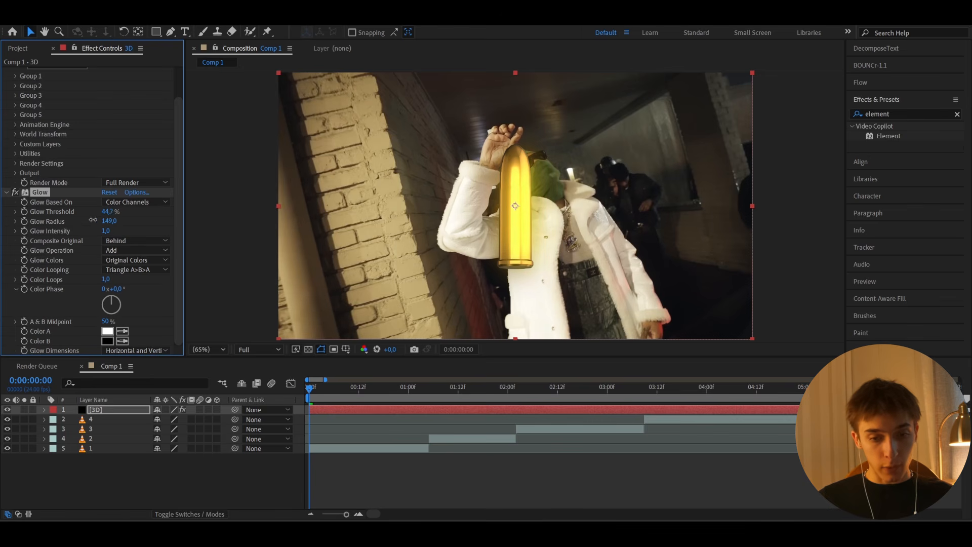
pyautogui.click(379, 388)
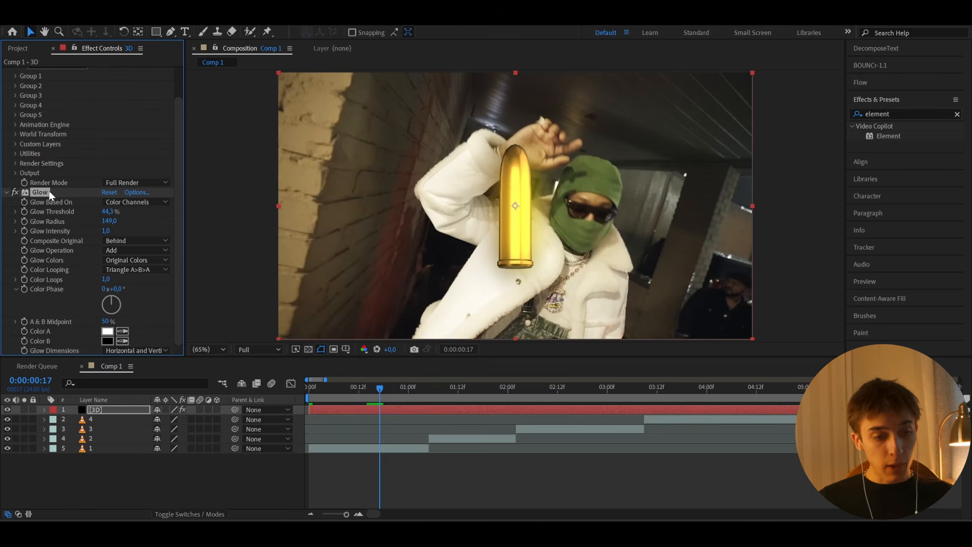
pyautogui.press('Delete')
# Step: Apply the Deep Glow 2 effect to the 3D layer
pyautogui.hotkey('ctrl', 'space')
pyautogui.write('dee')
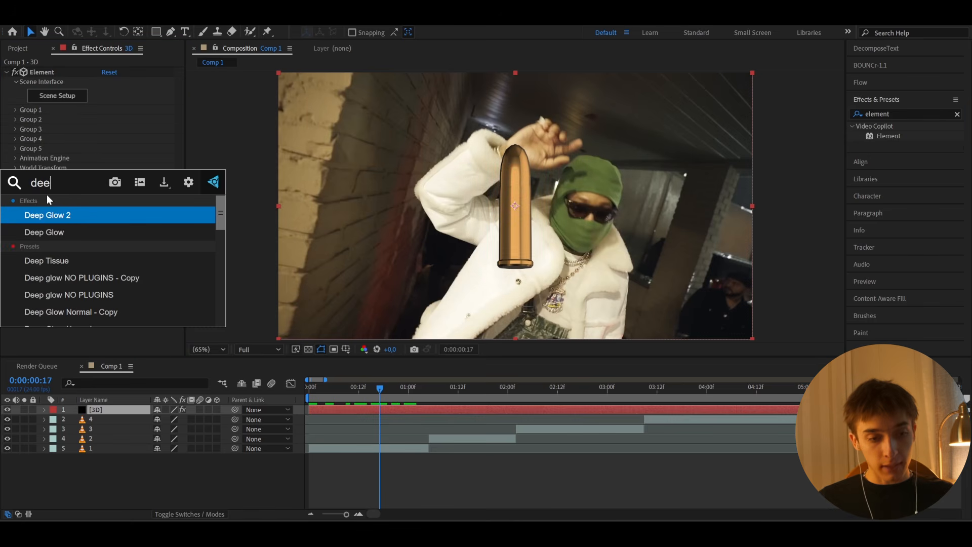
pyautogui.click(48, 214)
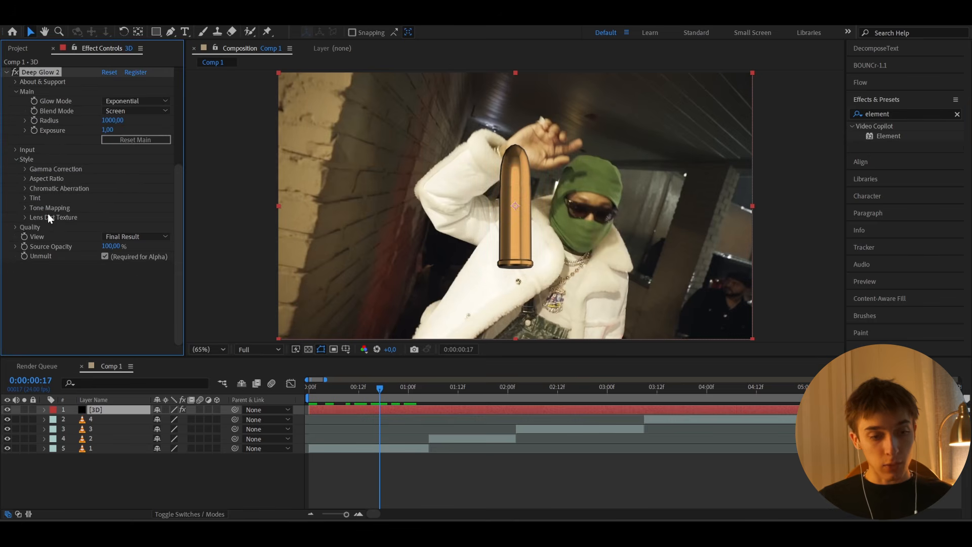
# Step: Set the Deep Glow 2 exposure to 0.50 and its radius to 500
pyautogui.click(107, 130)
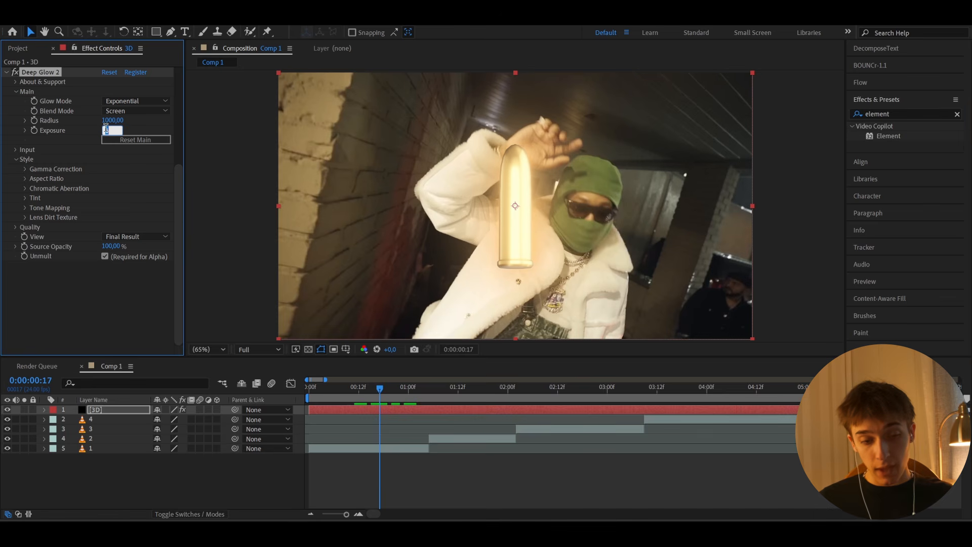
pyautogui.write('0.2')
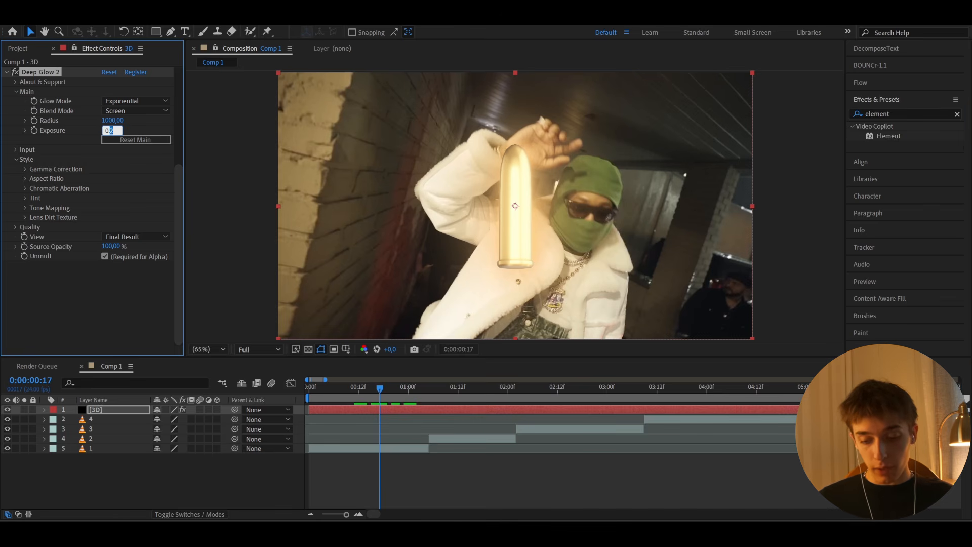
pyautogui.press('Return')
pyautogui.click(108, 120)
pyautogui.write('500')
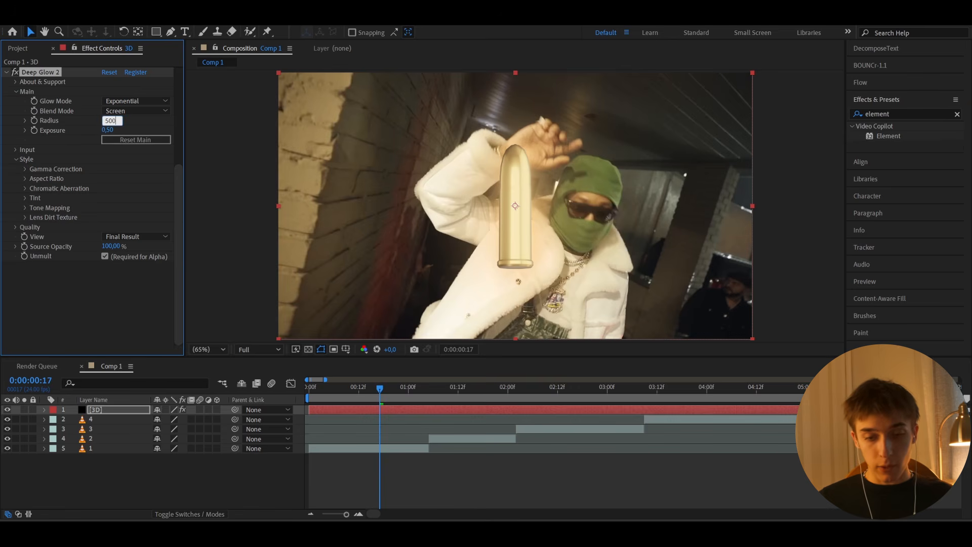
pyautogui.press('Return')
# Step: Set Add Lighting to 360 in the lighting section of Element's render settings
pyautogui.scroll(3, 26, 250)
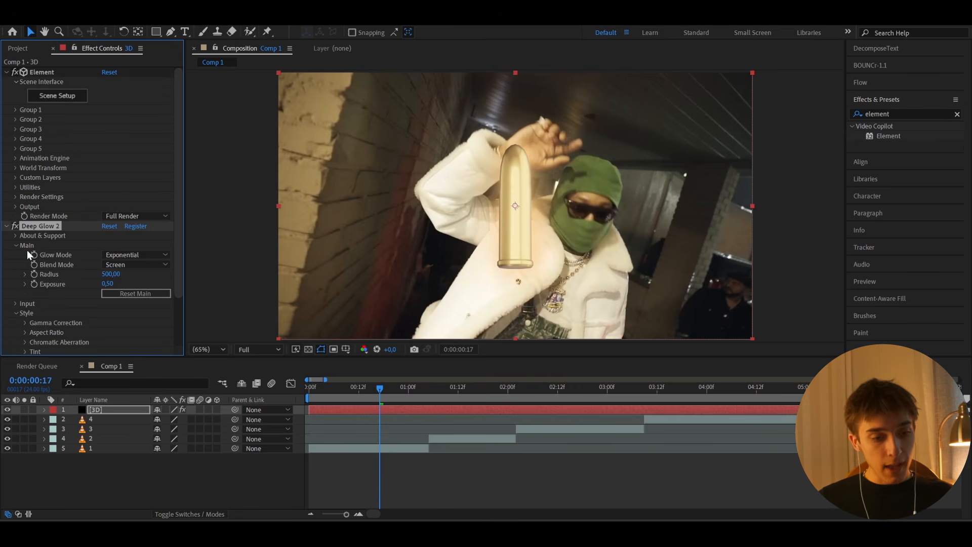
pyautogui.click(16, 197)
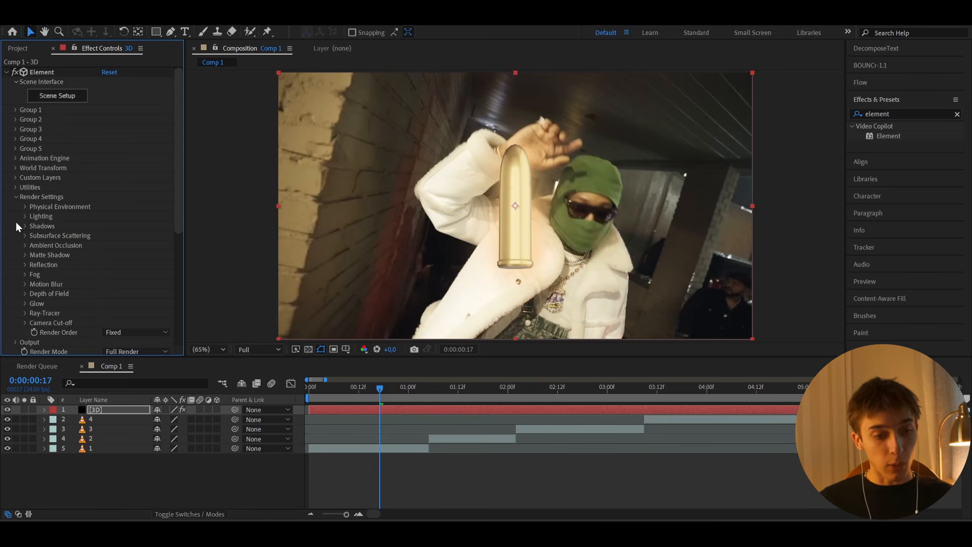
pyautogui.click(25, 216)
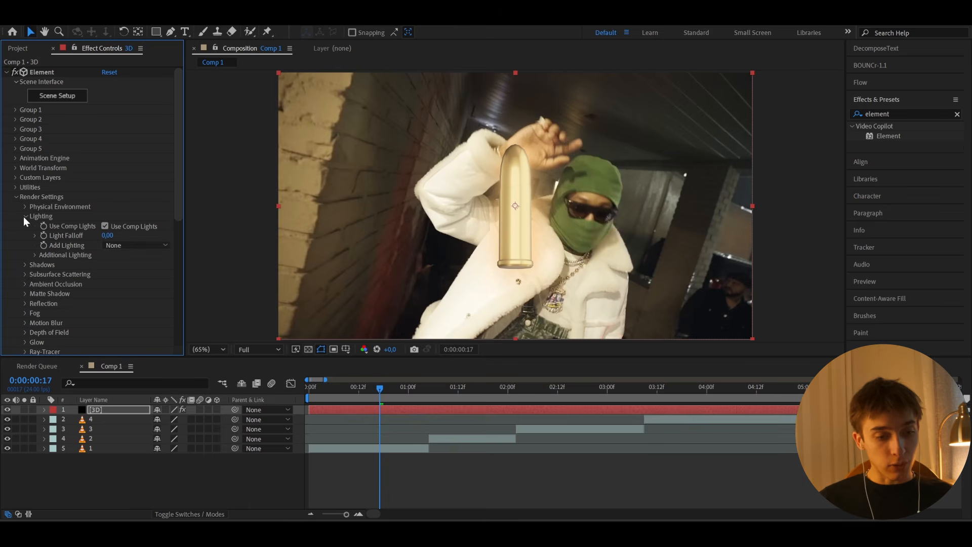
pyautogui.click(123, 245)
pyautogui.click(148, 409)
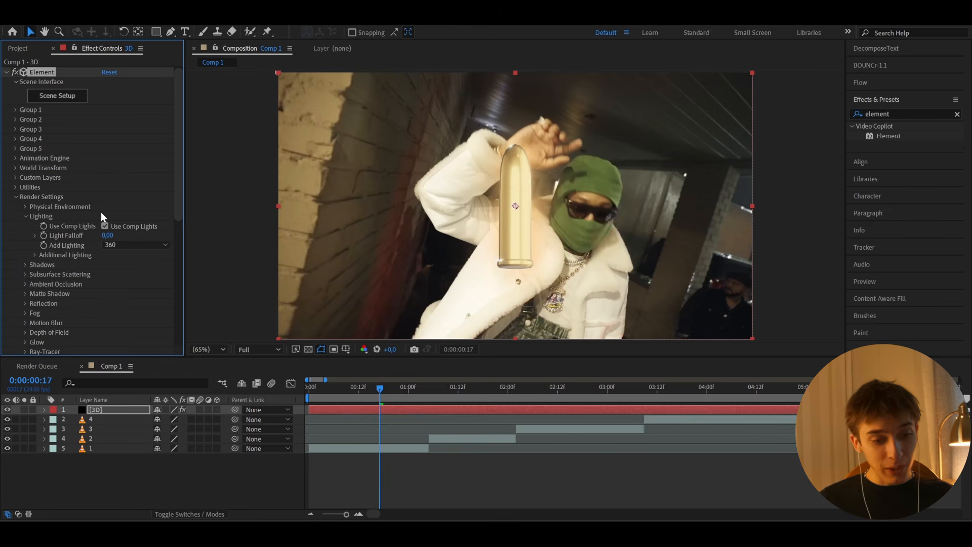
# Step: Set Element's shadows to Ray-Traced mode with 2 ray-traced shadow samples and multisampling of 8
pyautogui.click(26, 265)
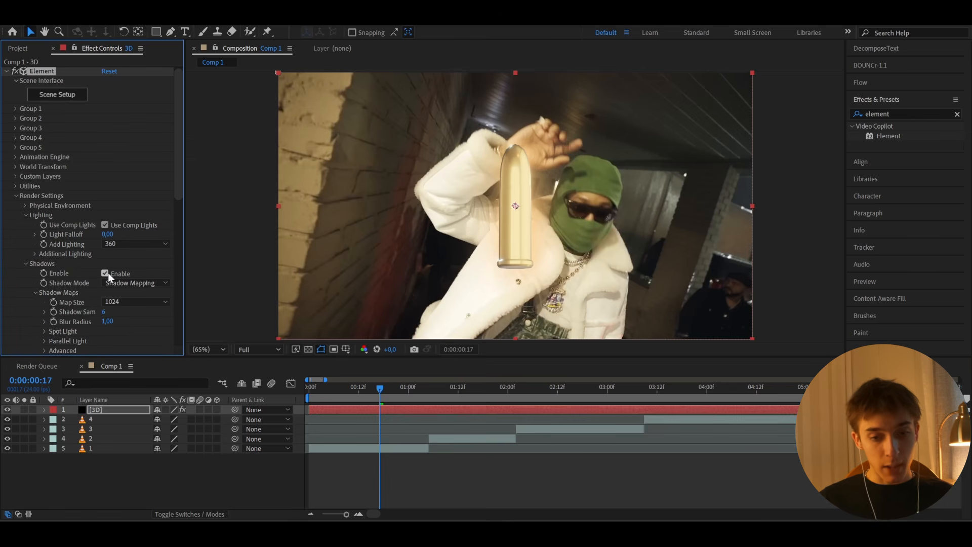
pyautogui.click(120, 281)
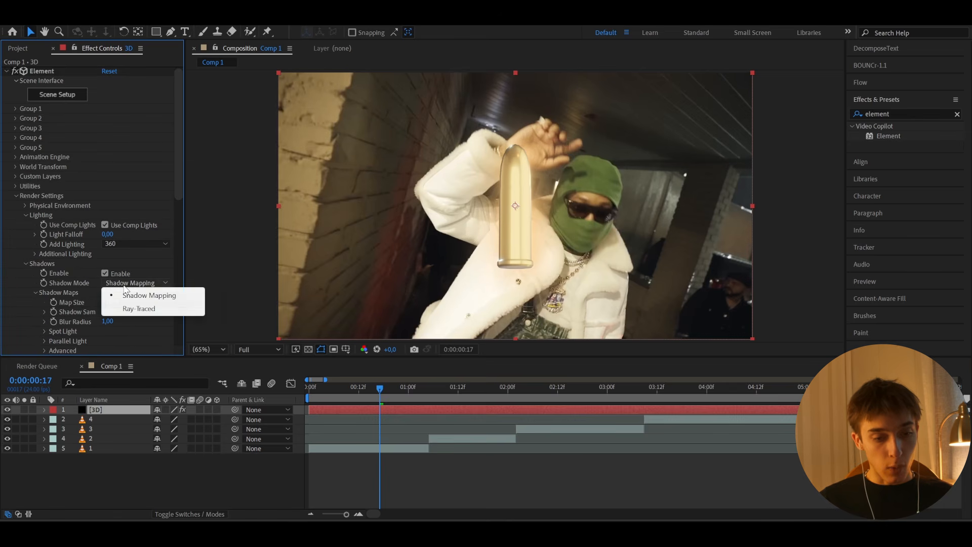
pyautogui.click(128, 306)
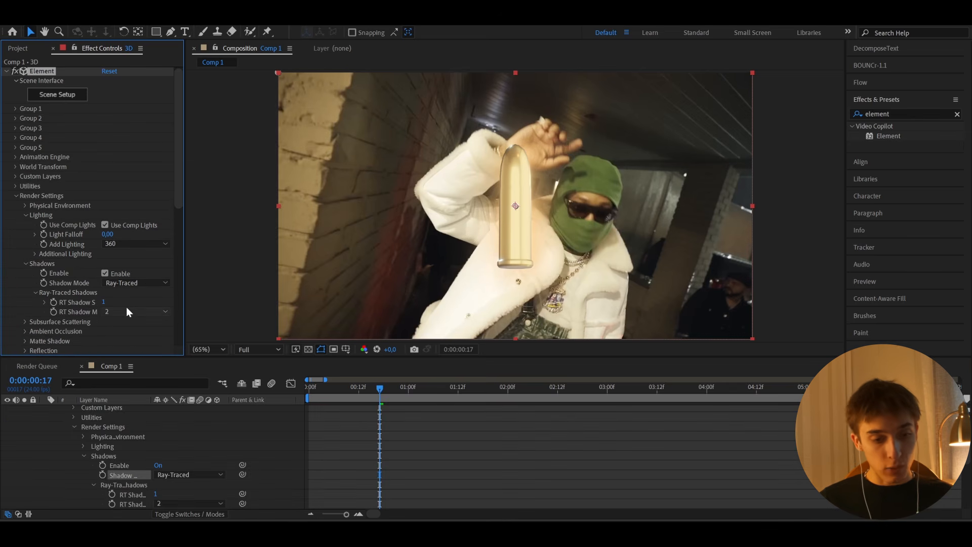
pyautogui.moveTo(104, 301); pyautogui.dragTo(108, 302)
pyautogui.click(136, 311)
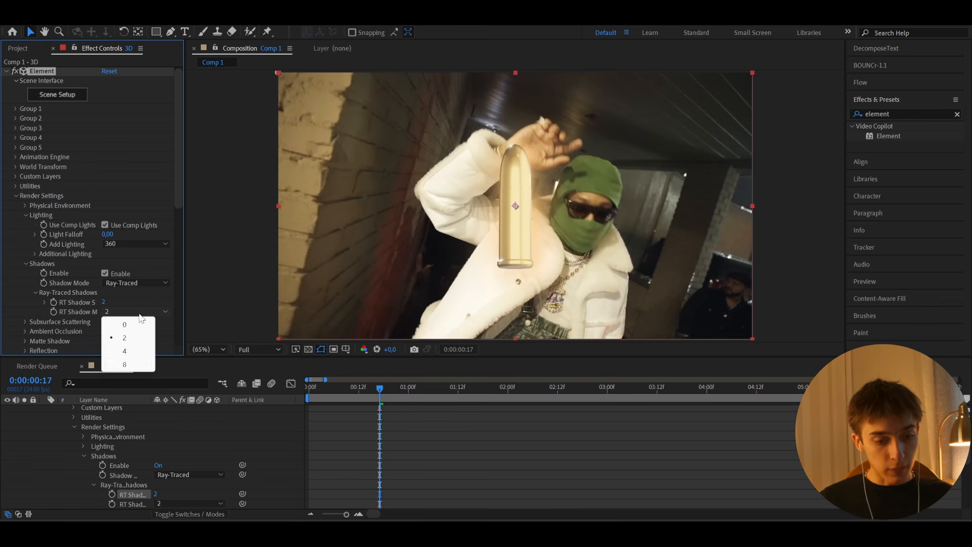
pyautogui.click(124, 365)
# Step: Expand the Subsurface Scattering settings and enable SSAO ambient occlusion in Element's render settings
pyautogui.scroll(-1, 23, 269)
pyautogui.click(25, 269)
pyautogui.scroll(-2, 23, 261)
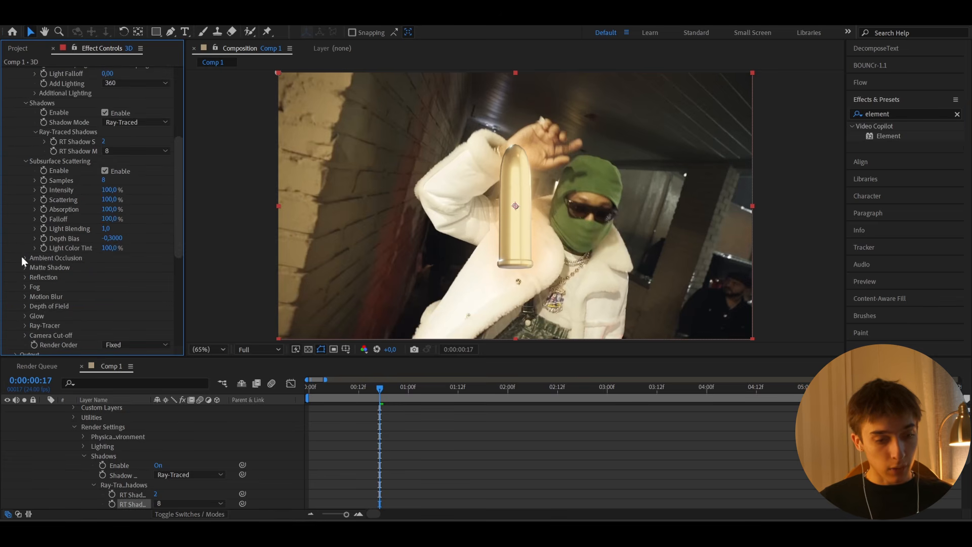
pyautogui.click(24, 258)
pyautogui.scroll(-1, 24, 258)
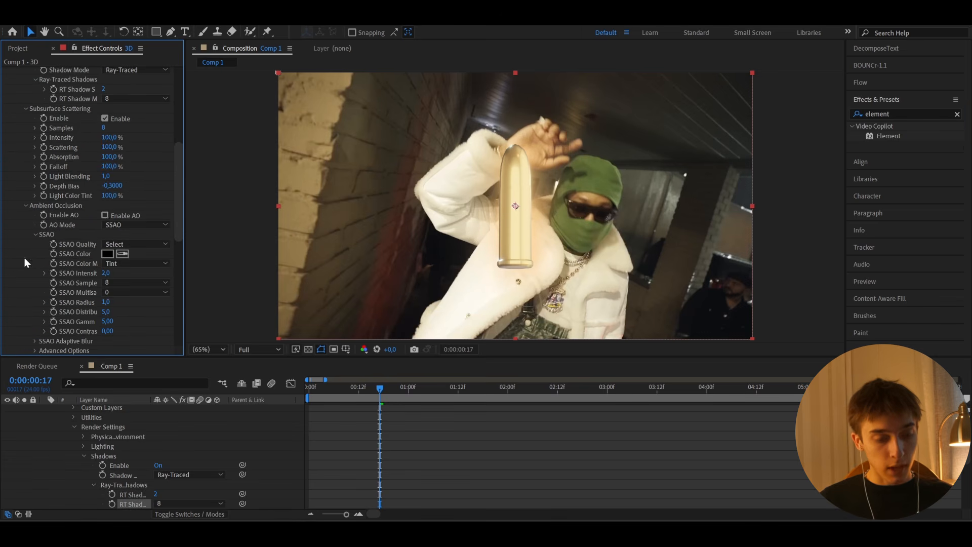
pyautogui.click(104, 216)
pyautogui.scroll(-4, 99, 253)
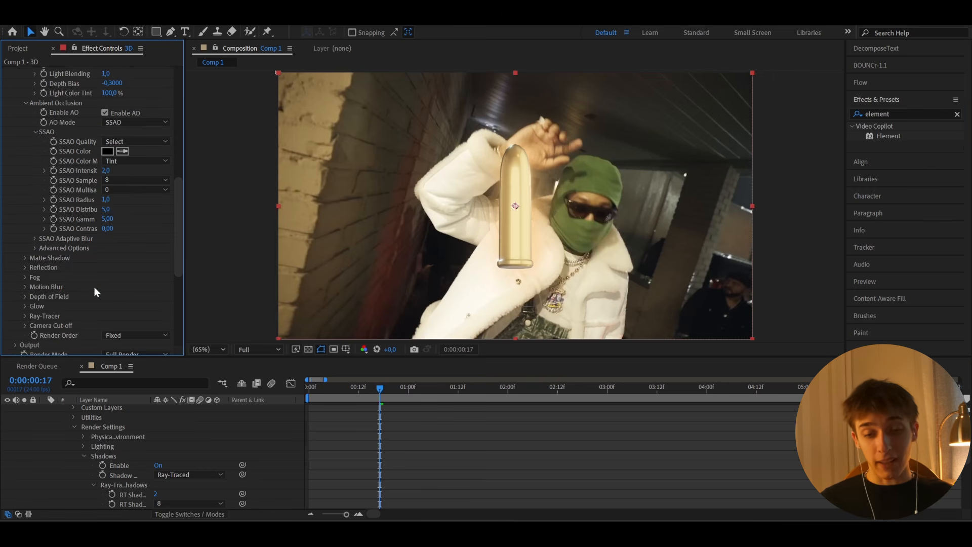
# Step: Set the Group 1 particle rotation to 45° on X and 46° on Z to tilt the bullet
pyautogui.scroll(10, 94, 287)
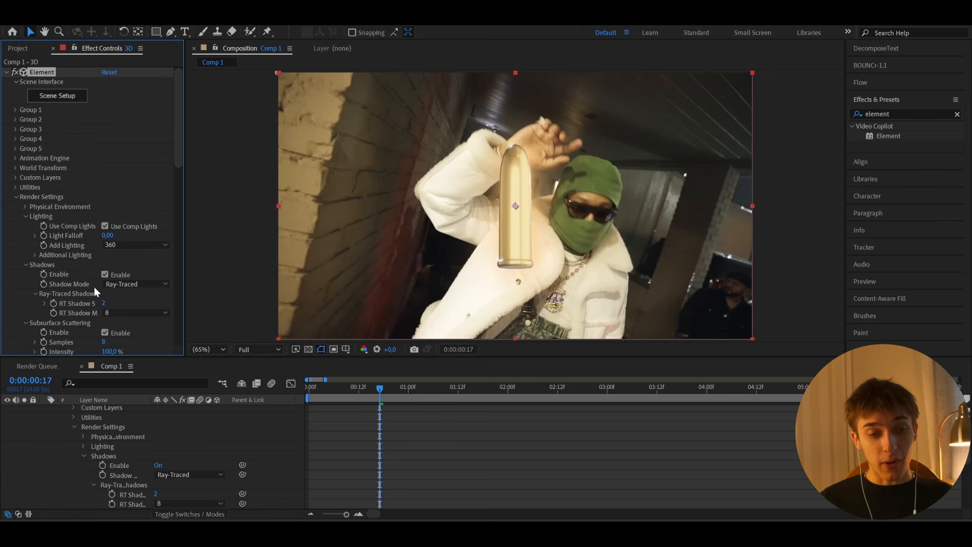
pyautogui.click(16, 110)
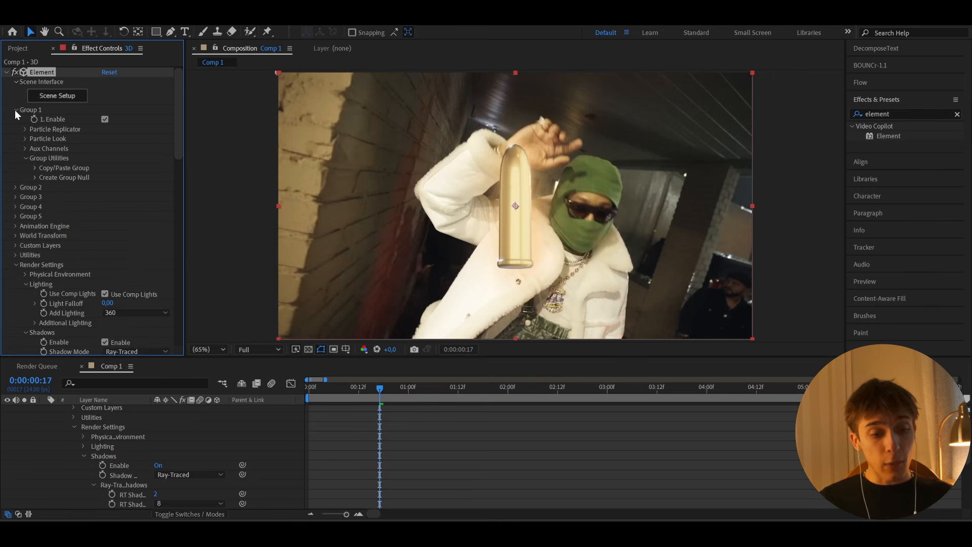
pyautogui.click(25, 138)
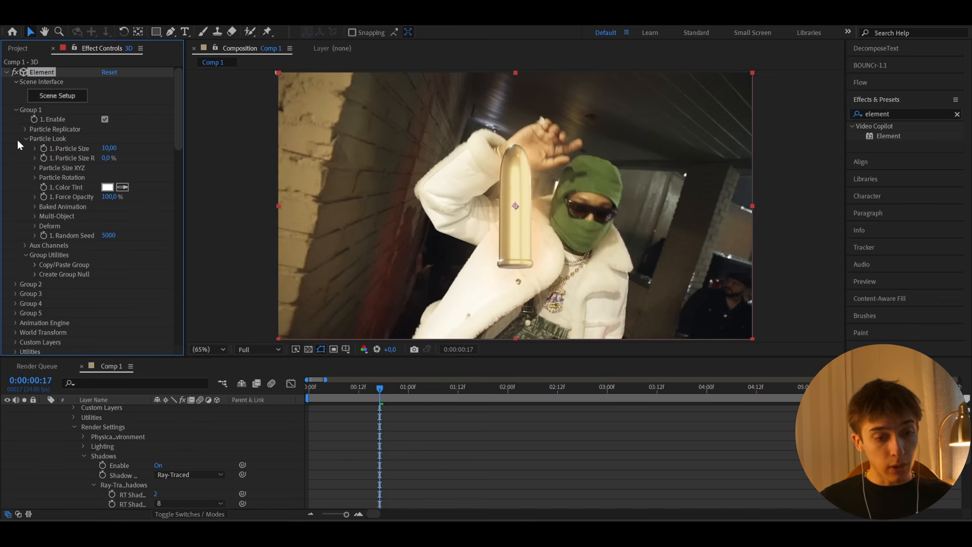
pyautogui.scroll(5, 384, 398)
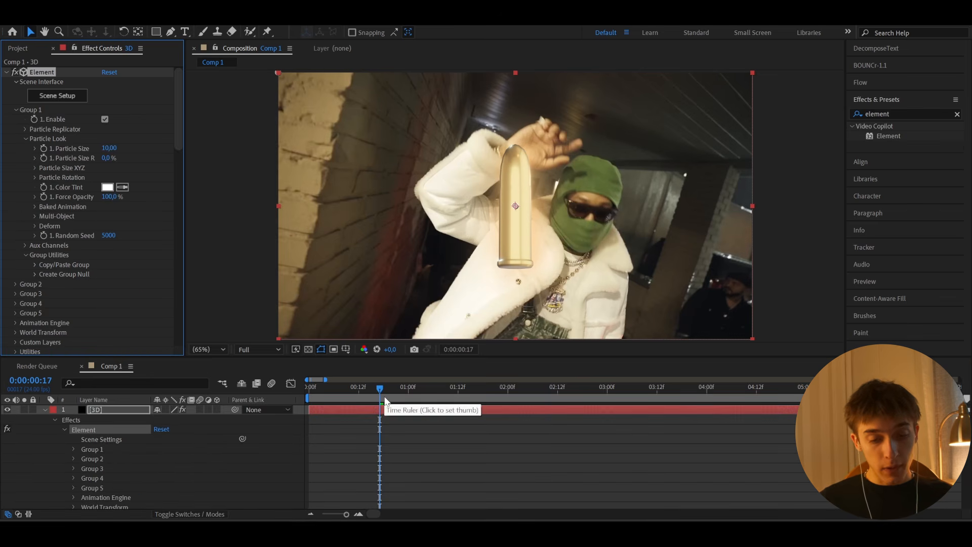
pyautogui.click(32, 177)
pyautogui.moveTo(119, 196); pyautogui.dragTo(144, 215)
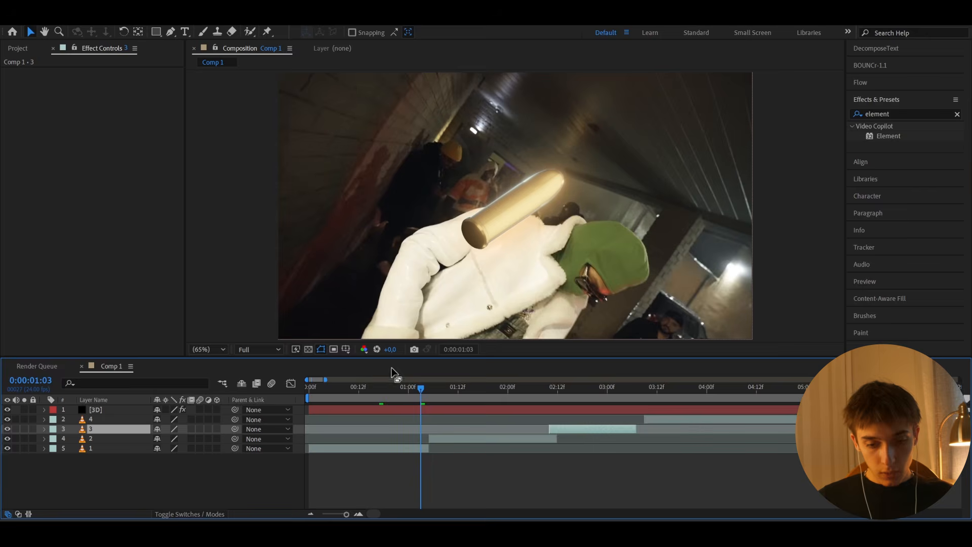
# Step: Trim the start of the 3D layer to 0:00:01:05, where clip 2 begins
pyautogui.moveTo(405, 387); pyautogui.dragTo(429, 397)
pyautogui.click(399, 409)
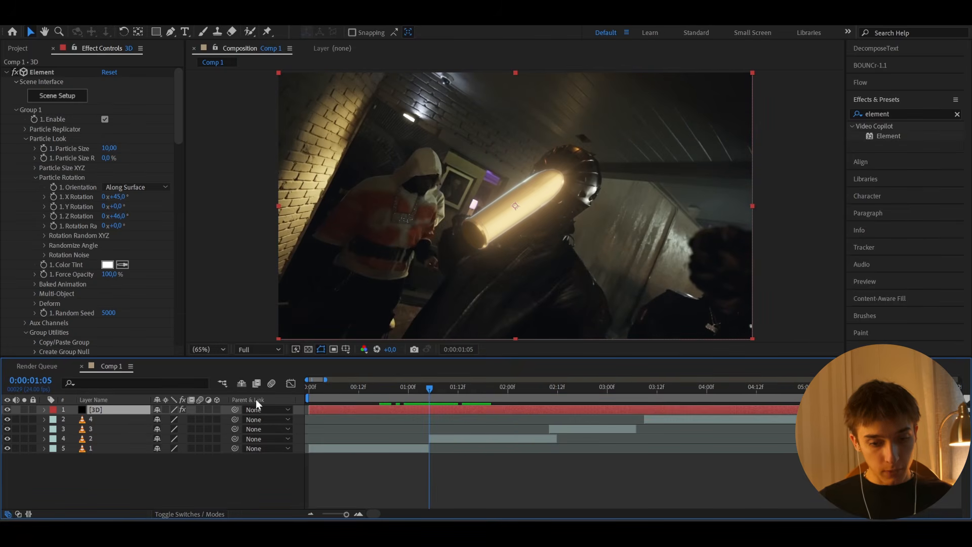
pyautogui.hotkey('alt', '[')
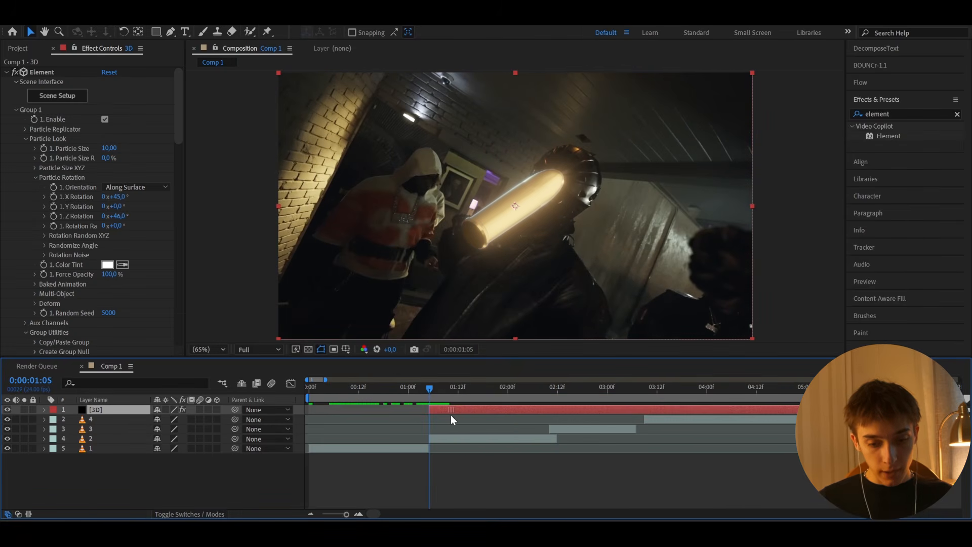
# Step: Set Group 1's Position XY to 760, 540 and add keyframes for X Rotation, Z Rotation, Position XY and Position Z at 0:00:01:05
pyautogui.click(52, 199)
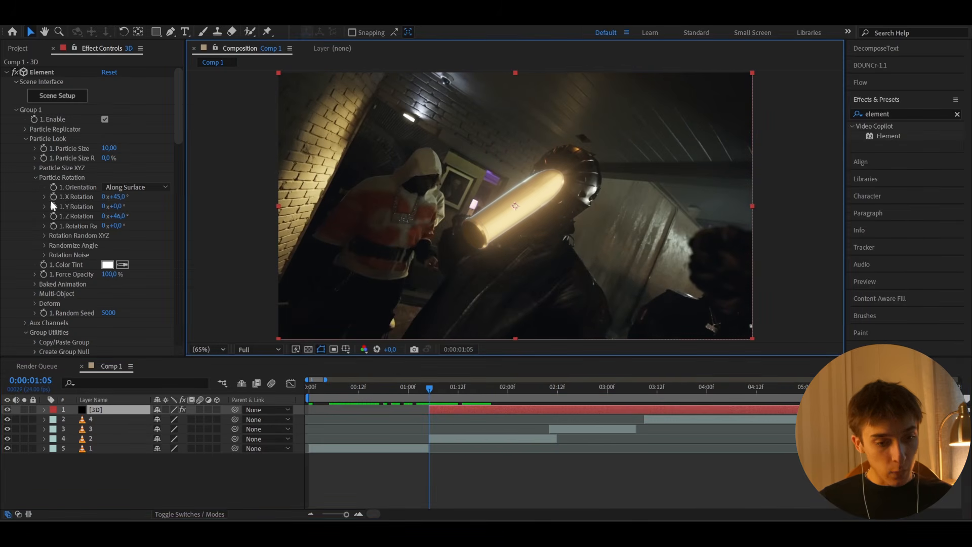
pyautogui.click(53, 198)
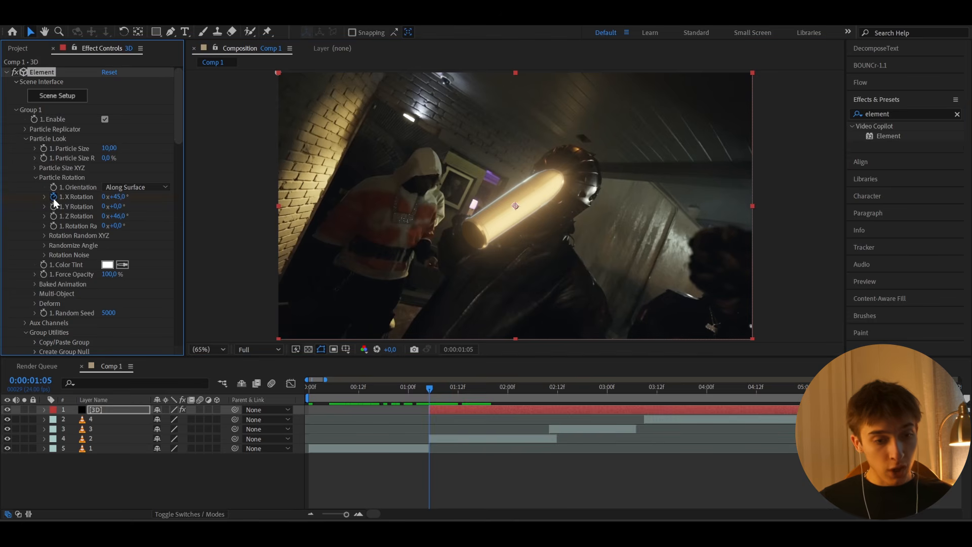
pyautogui.click(25, 129)
pyautogui.moveTo(122, 158); pyautogui.dragTo(30, 179)
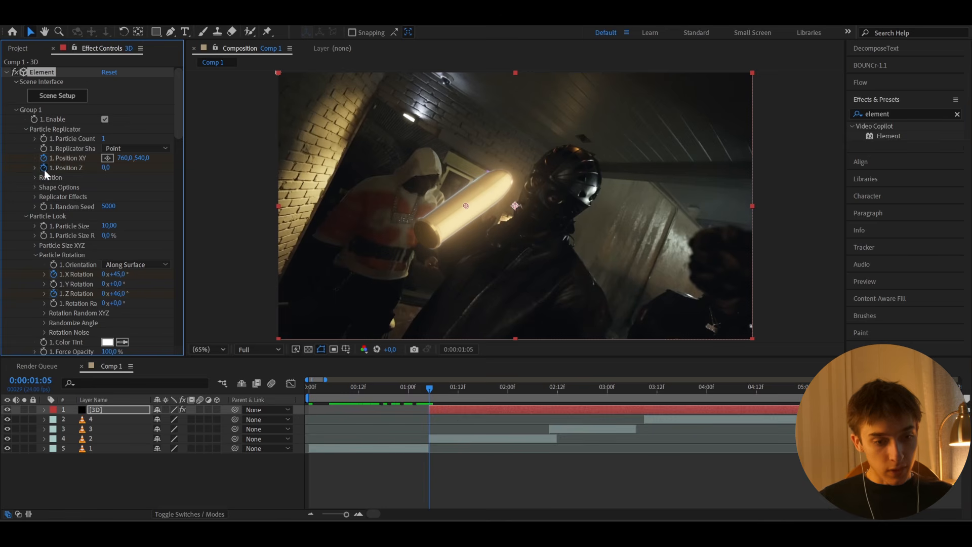
# Step: Reveal the 3D layer's keyframes and move all four to just before the start of clip 3
pyautogui.press('u')
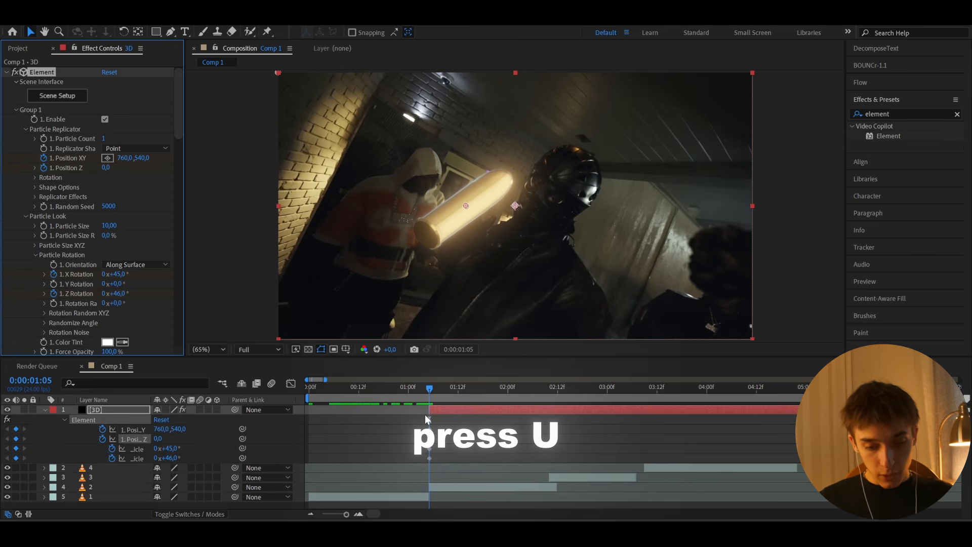
pyautogui.moveTo(427, 394); pyautogui.dragTo(545, 396)
pyautogui.moveTo(414, 426); pyautogui.dragTo(546, 433)
# Step: Return to the 3D layer's start at 0:00:01:05 and keyframe Position Z at 10010
pyautogui.click(432, 390)
pyautogui.press('pageup')
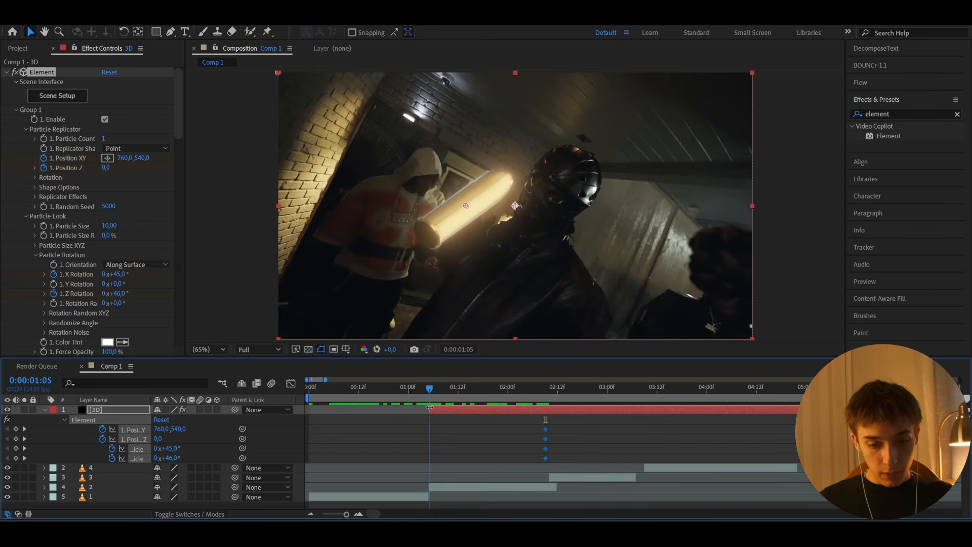
pyautogui.click(433, 444)
pyautogui.click(436, 409)
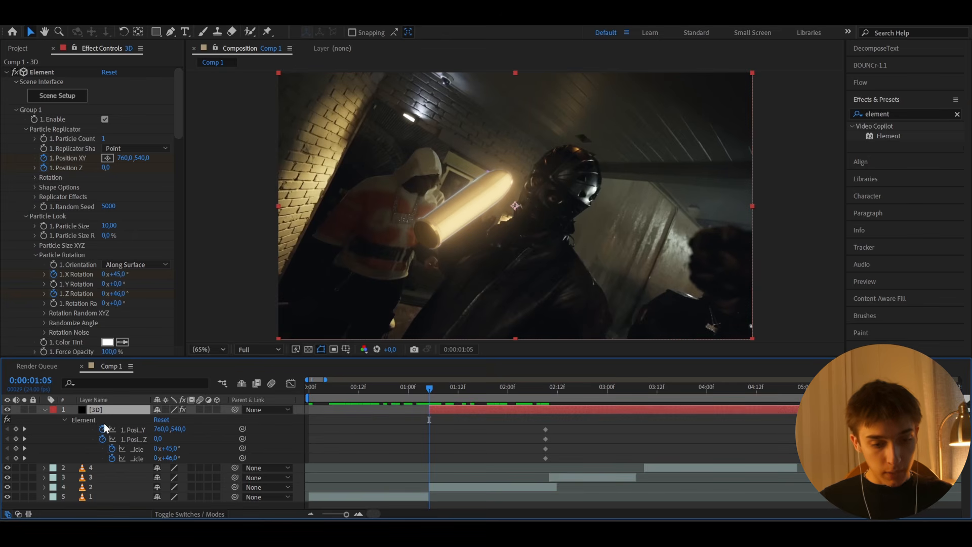
pyautogui.moveTo(158, 438); pyautogui.dragTo(570, 431)
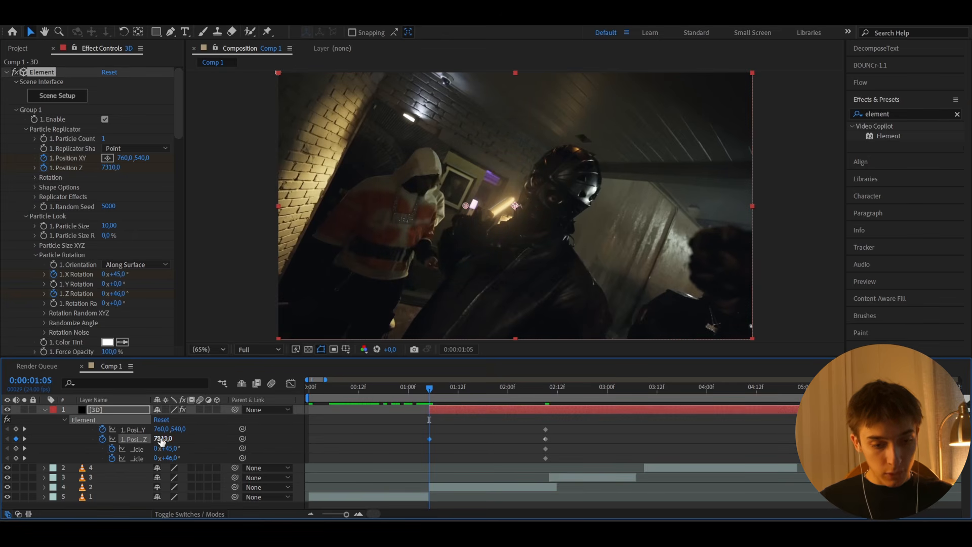
pyautogui.moveTo(163, 439); pyautogui.dragTo(236, 436)
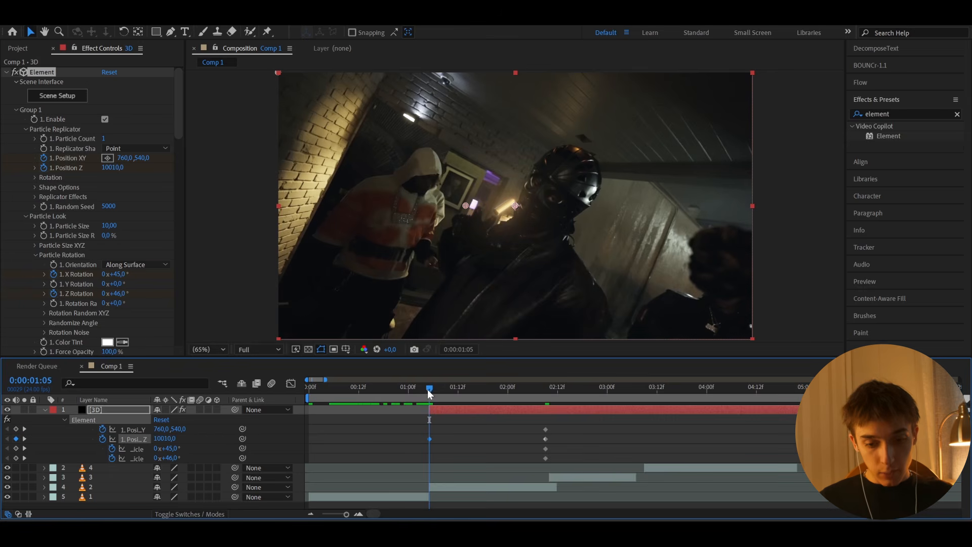
pyautogui.moveTo(430, 388)
pyautogui.mouseDown()
pyautogui.moveTo(513, 387)
pyautogui.moveTo(428, 405)
pyautogui.mouseUp()
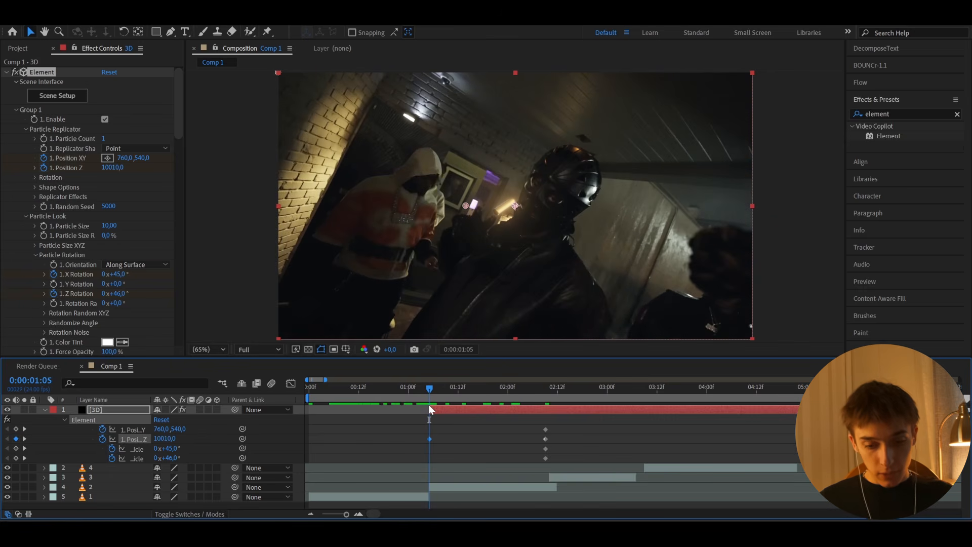
# Step: Keyframe the bullet at the layer's start with X Rotation 175°, Z Rotation -89° and Position XY 486, 540
pyautogui.moveTo(171, 449); pyautogui.dragTo(237, 441)
pyautogui.moveTo(173, 458); pyautogui.dragTo(106, 464)
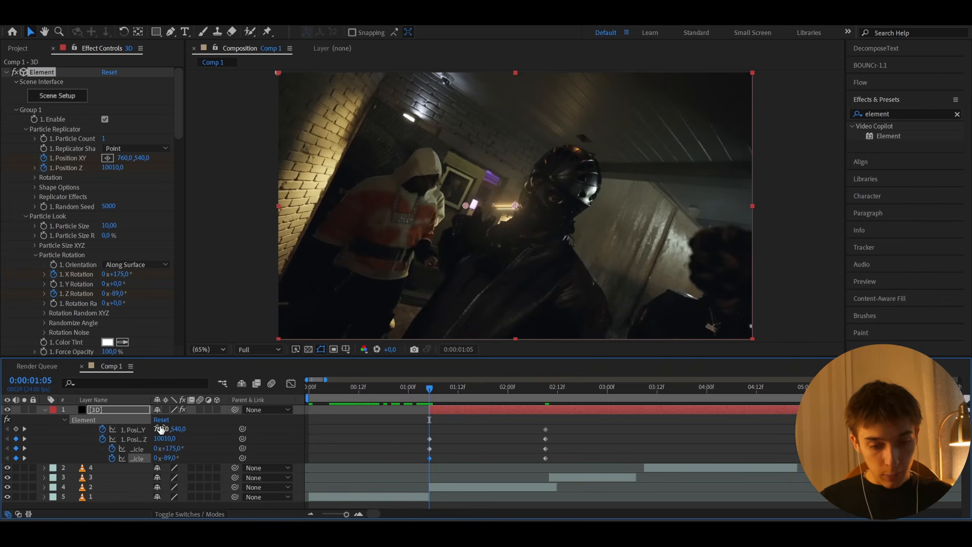
pyautogui.moveTo(160, 429); pyautogui.dragTo(12, 437)
# Step: Apply Easy Ease to all keyframes of the 3D layer and enable its motion blur
pyautogui.moveTo(415, 418); pyautogui.dragTo(588, 471)
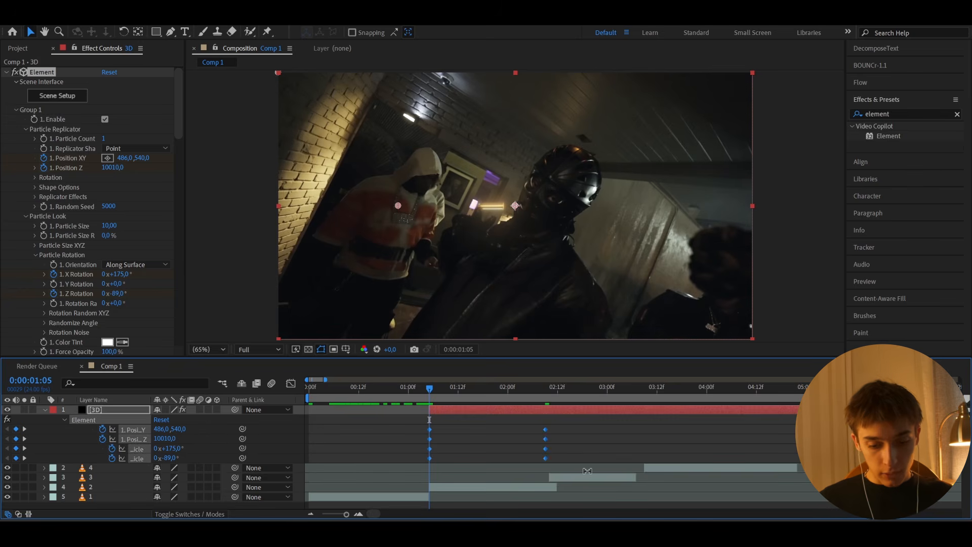
pyautogui.press('F9')
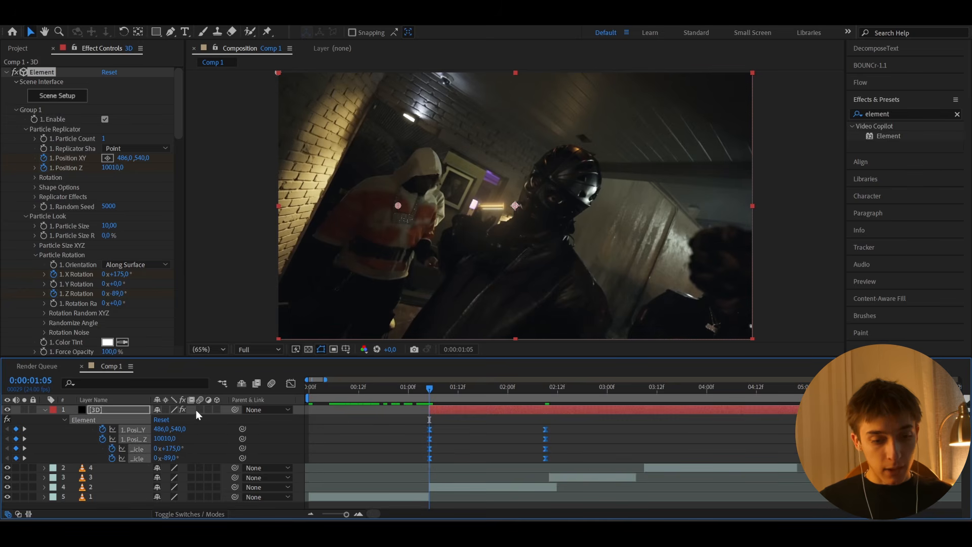
pyautogui.click(200, 411)
# Step: Reshape the Position Z curve in the graph editor to fall steeply at first and ease out, and preview the bullet animation
pyautogui.click(405, 426)
pyautogui.click(429, 439)
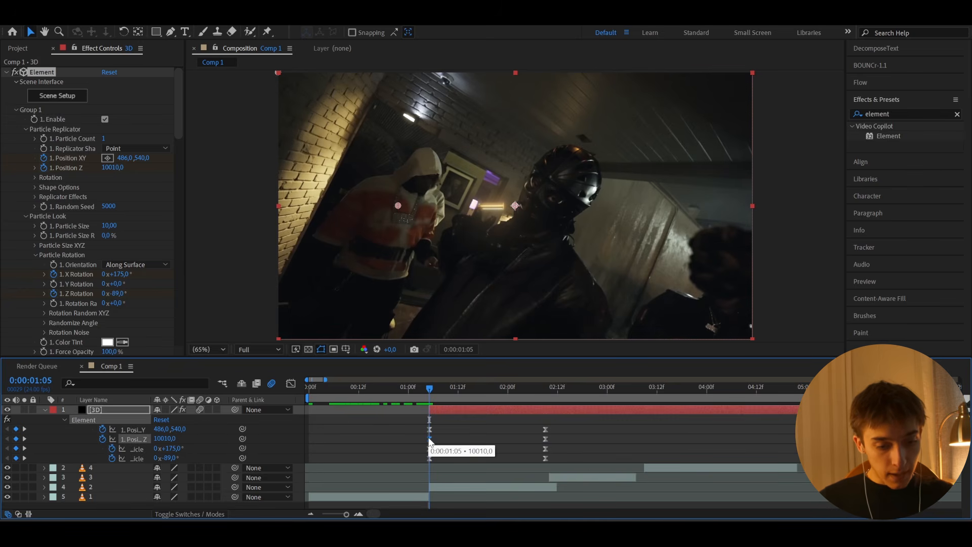
pyautogui.click(291, 384)
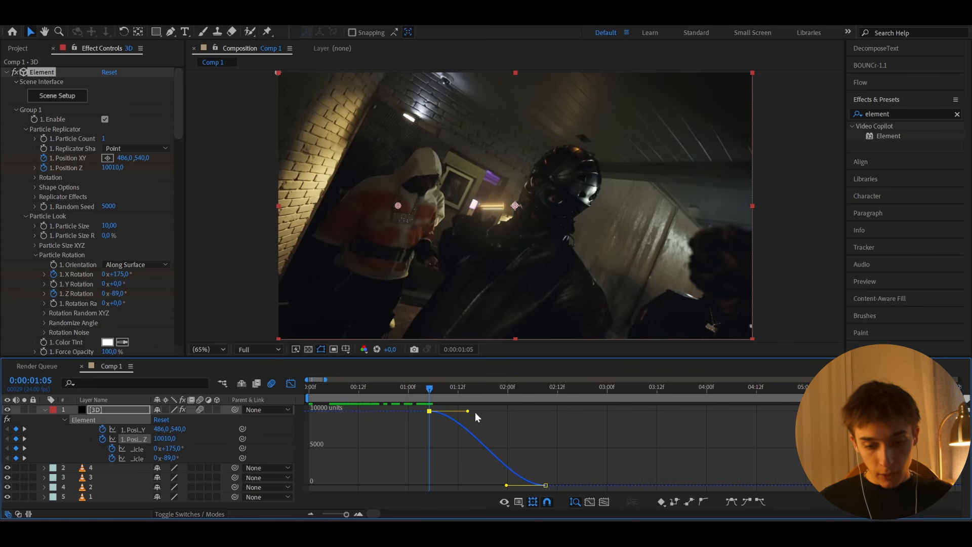
pyautogui.moveTo(467, 410); pyautogui.dragTo(430, 474)
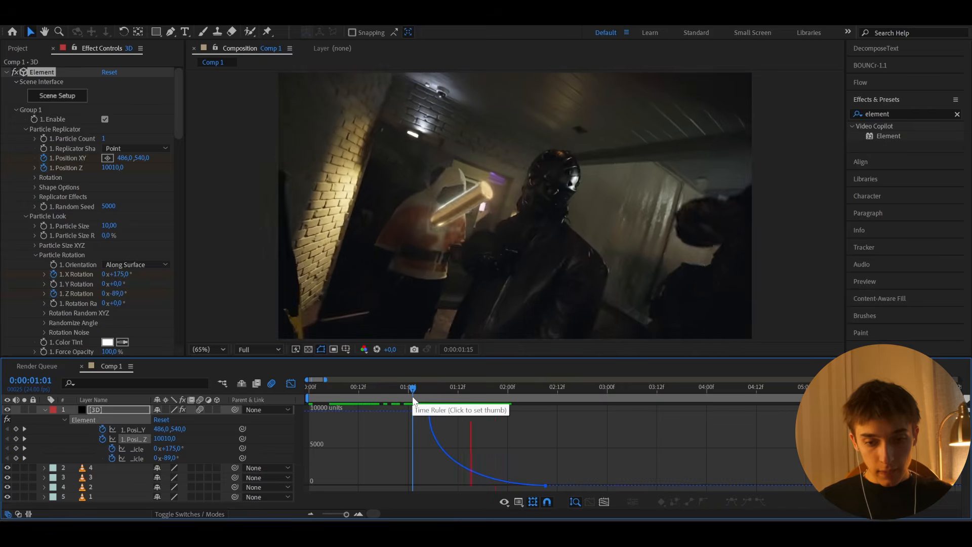
pyautogui.press('space')
pyautogui.moveTo(413, 395); pyautogui.dragTo(503, 393)
pyautogui.moveTo(448, 403); pyautogui.dragTo(487, 400)
pyautogui.click(291, 383)
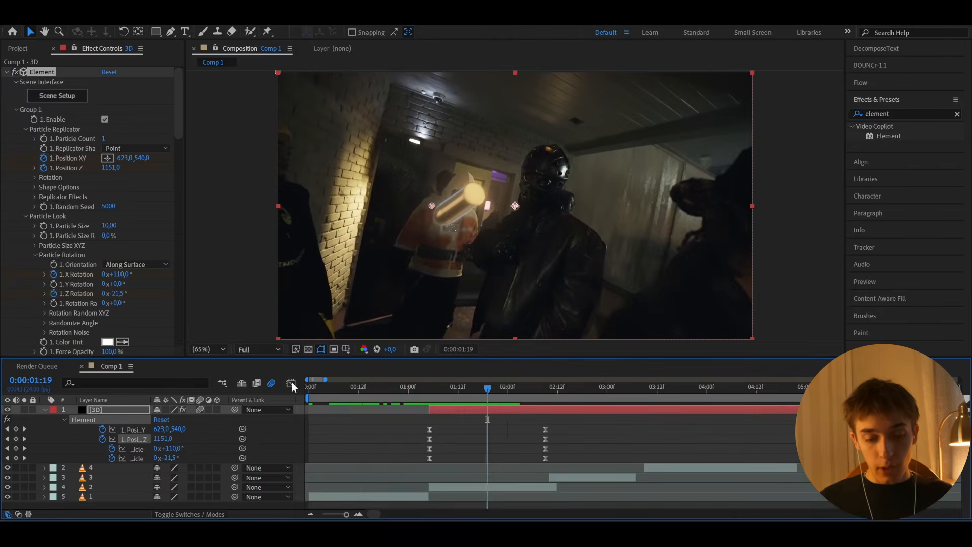
# Step: Duplicate the 3D layer, set the copy's Position to 1571, 648, and preview both bullets
pyautogui.click(441, 412)
pyautogui.hotkey('ctrl', 'd')
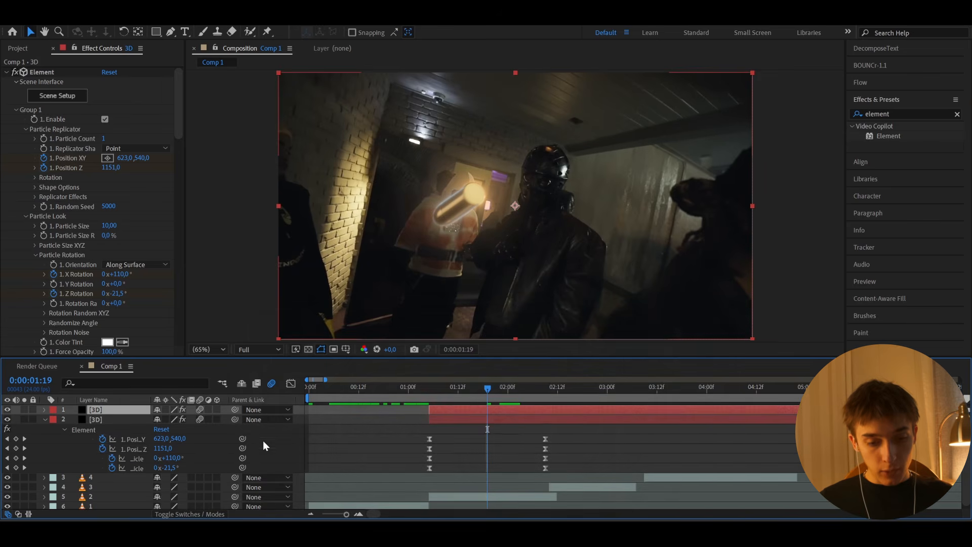
pyautogui.press('p')
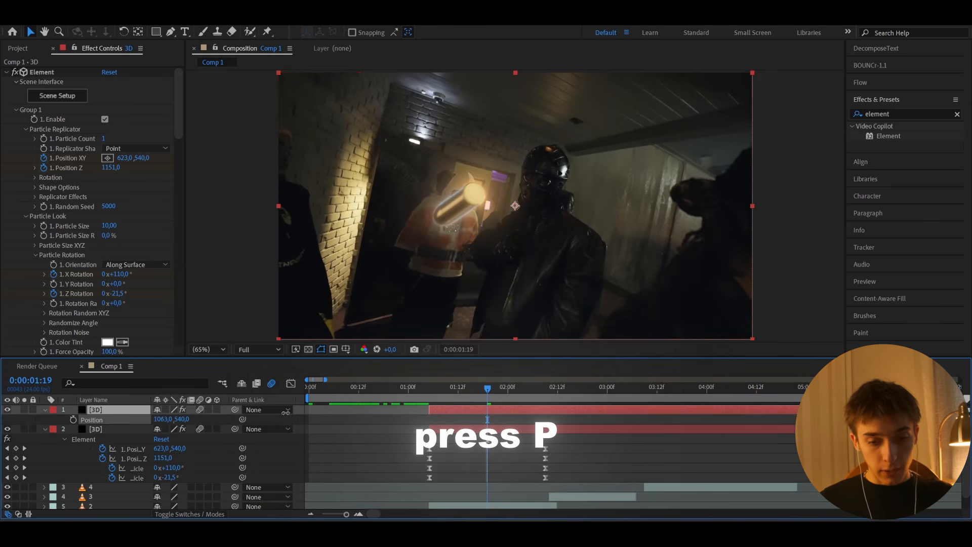
pyautogui.moveTo(286, 413); pyautogui.dragTo(490, 397)
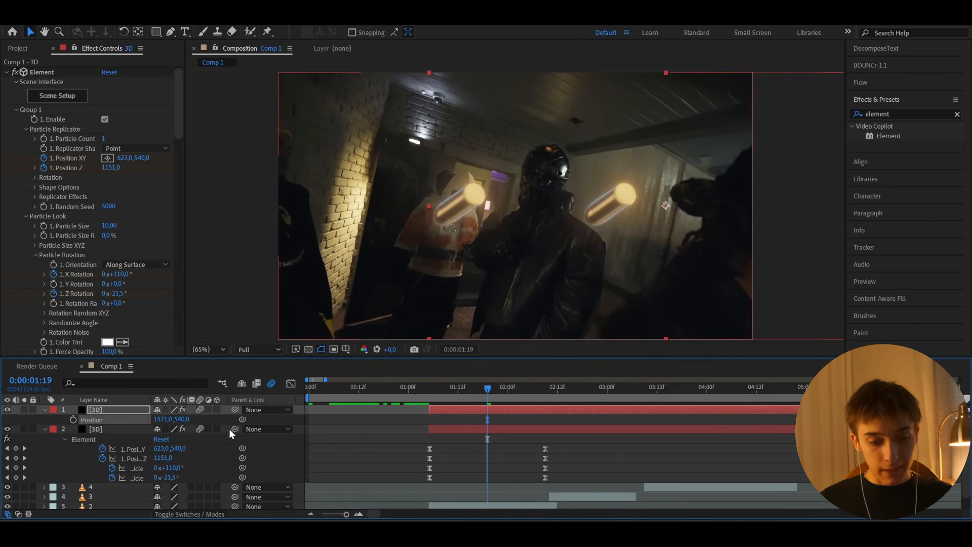
pyautogui.moveTo(178, 421); pyautogui.dragTo(244, 418)
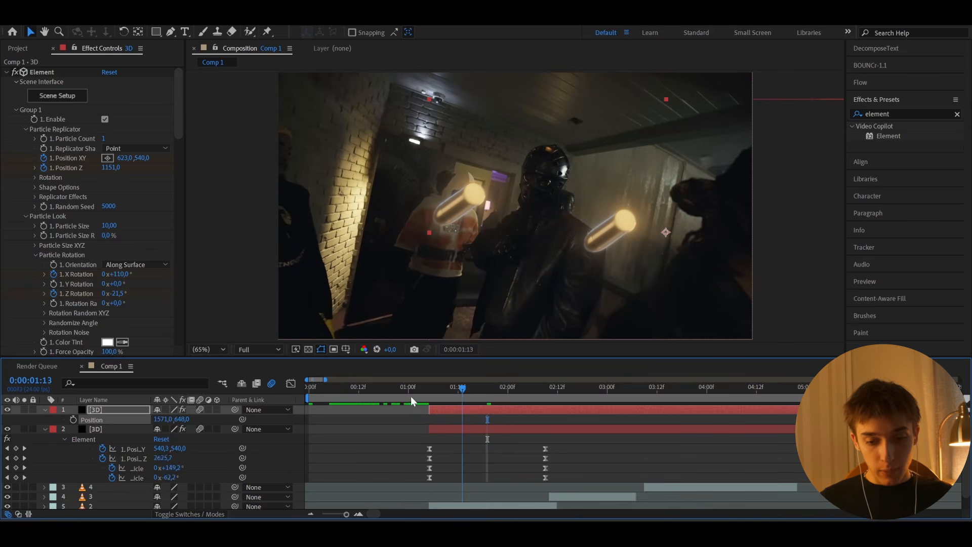
pyautogui.click(400, 398)
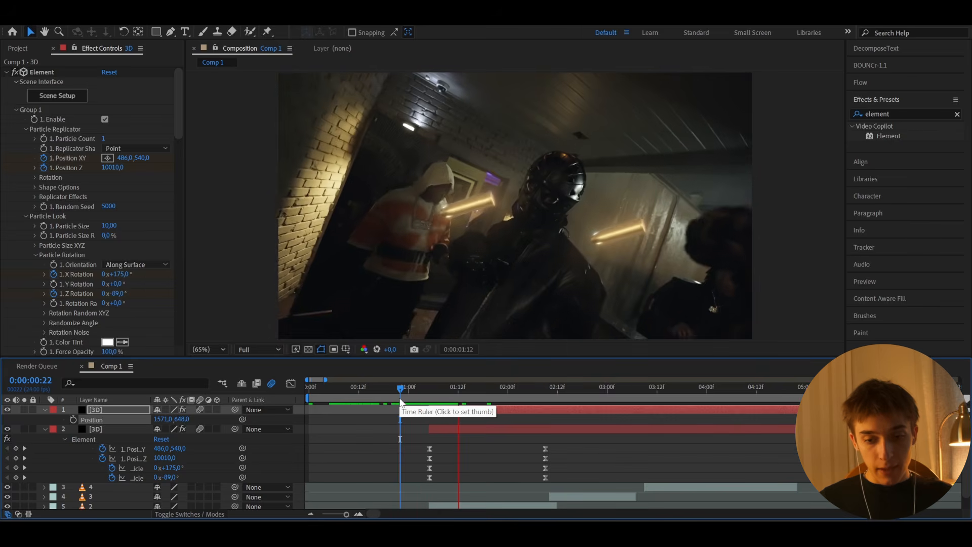
# Step: Reveal the duplicated bullet's keyframes, set its final X Rotation to 349.3° and Z Rotation to -261.1°, and preview both bullets
pyautogui.press('space')
pyautogui.press('u')
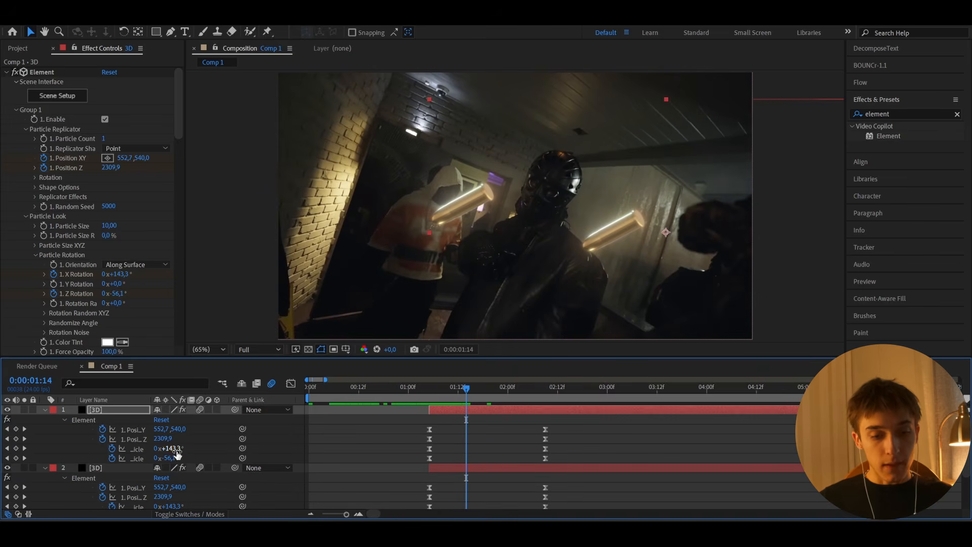
pyautogui.moveTo(283, 440); pyautogui.dragTo(274, 444)
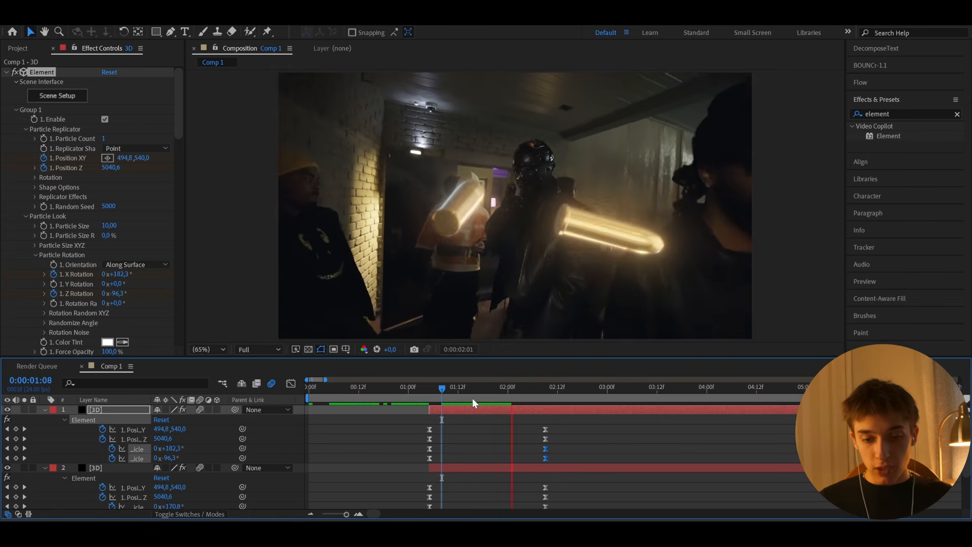
pyautogui.moveTo(476, 391)
pyautogui.mouseDown()
pyautogui.moveTo(452, 400)
pyautogui.moveTo(516, 390)
pyautogui.moveTo(483, 397)
pyautogui.mouseUp()
# Step: Collapse the Element and Deep Glow 2 settings and inspect both bullets at 0:00:02:09 and 0:00:01:14
pyautogui.click(6, 73)
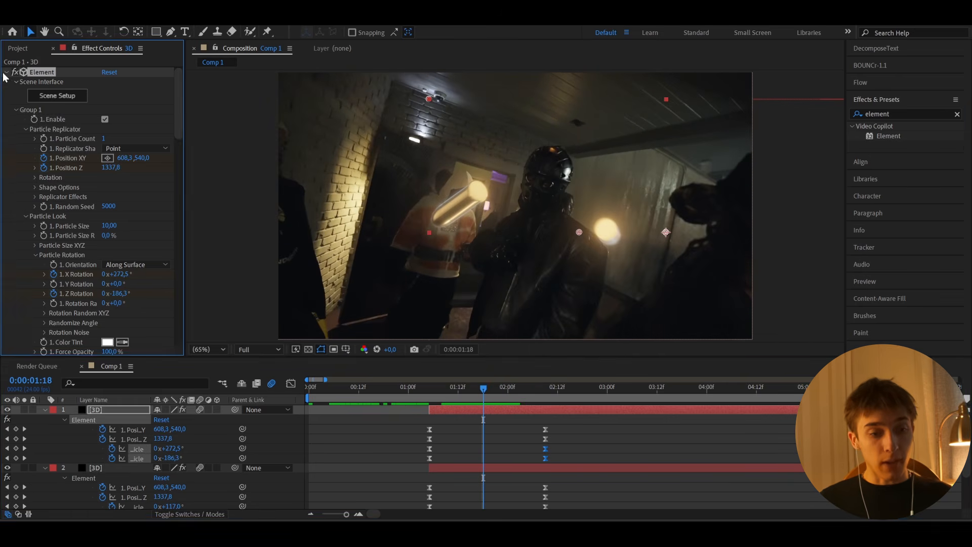
pyautogui.click(6, 82)
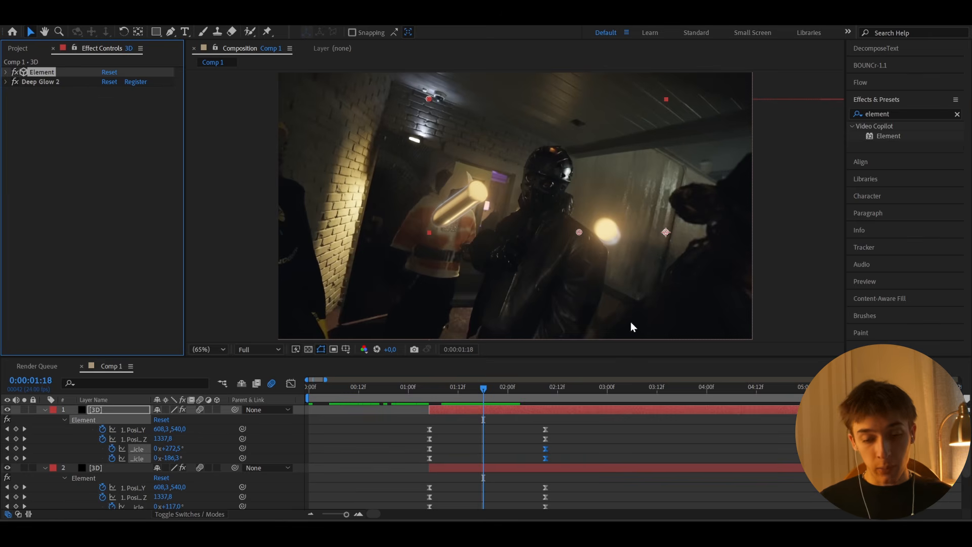
pyautogui.click(546, 394)
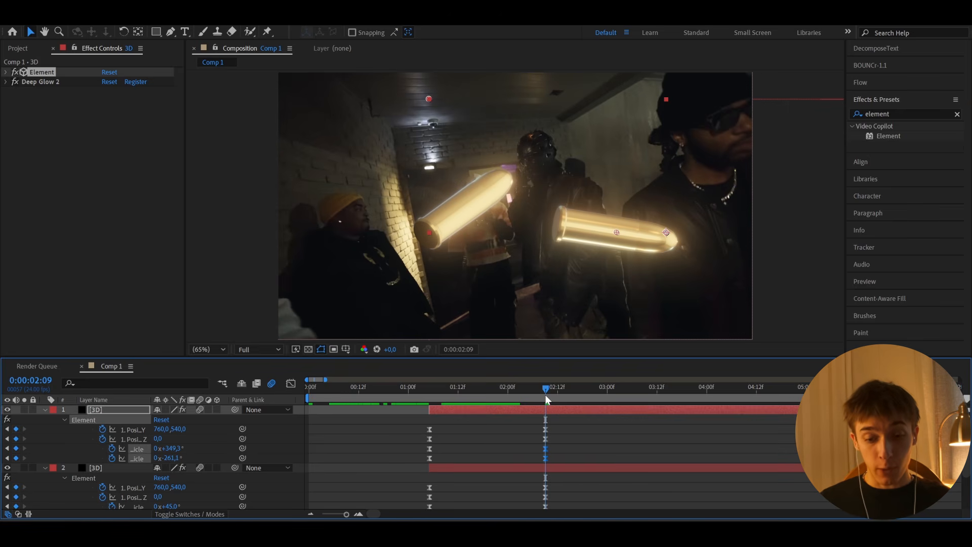
pyautogui.click(466, 390)
# Step: Collapse and hide both 3D bullet layers, and move the playhead to the cut at 0:00:01:05
pyautogui.click(44, 410)
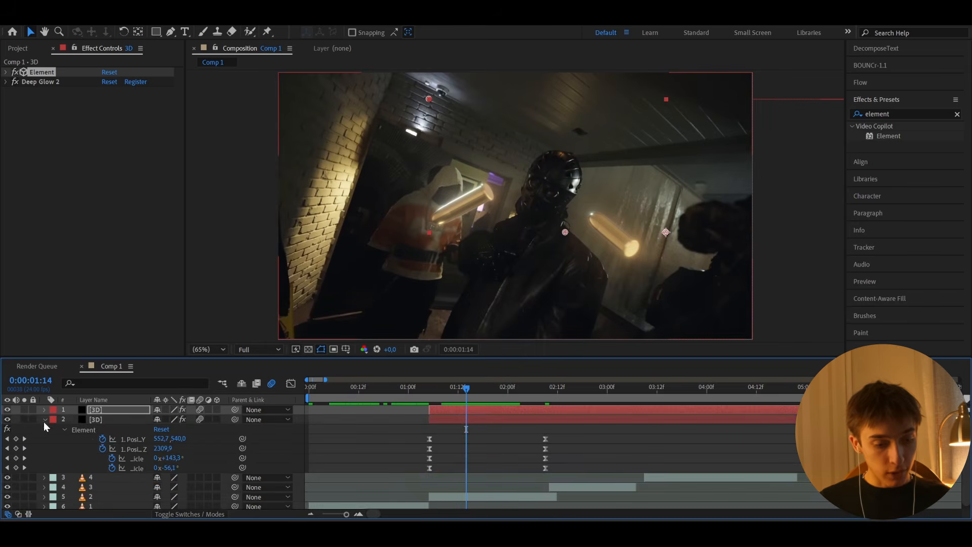
pyautogui.click(44, 420)
pyautogui.click(7, 419)
pyautogui.click(8, 409)
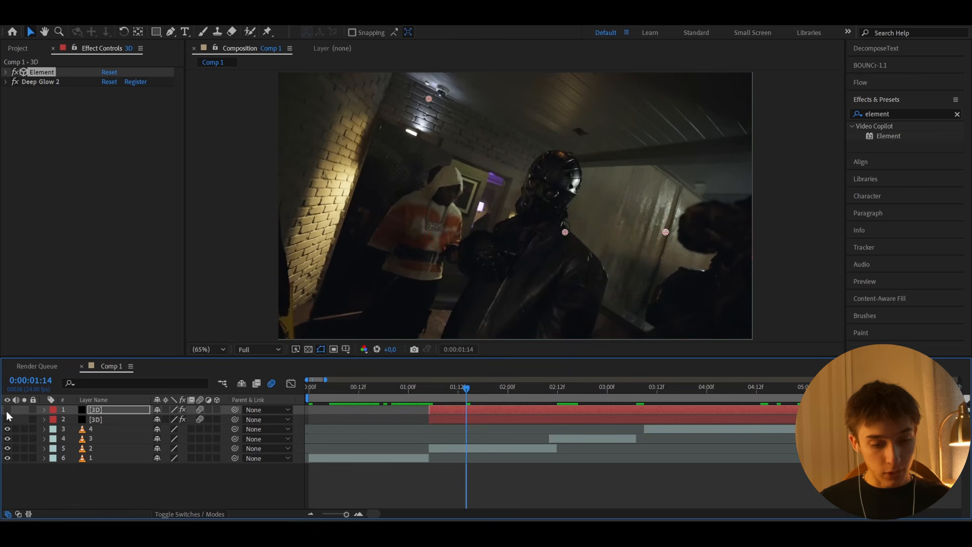
pyautogui.click(429, 389)
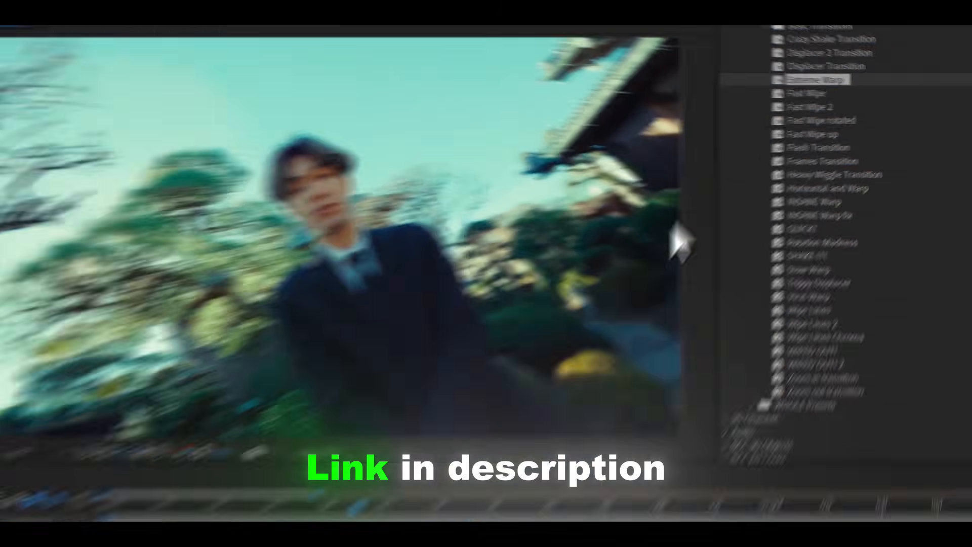
pyautogui.moveTo(817, 79); pyautogui.dragTo(509, 286)
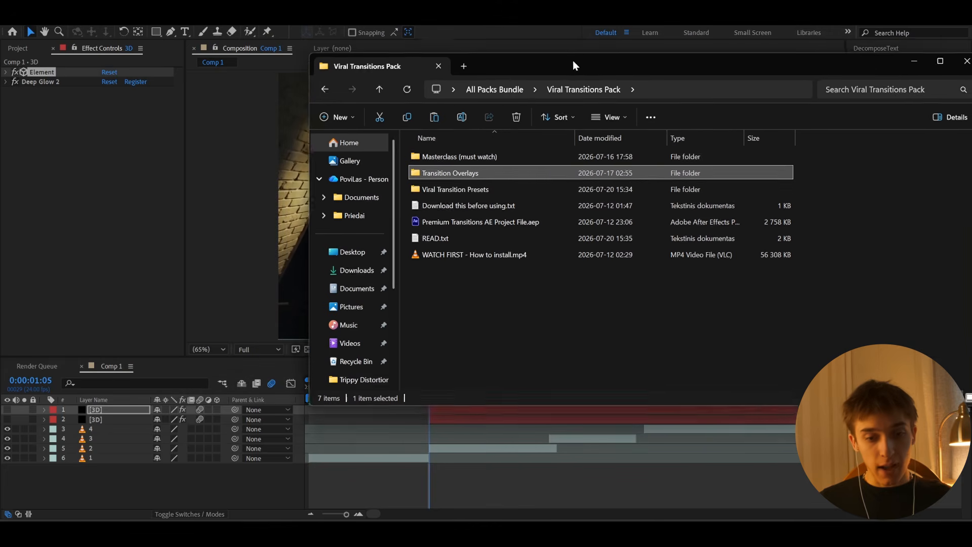
# Step: Look through the Viral Transition Presets folder and open the Transition Overlays folder of the Viral Transitions Pack
pyautogui.doubleClick(458, 196)
pyautogui.scroll(1, 488, 261)
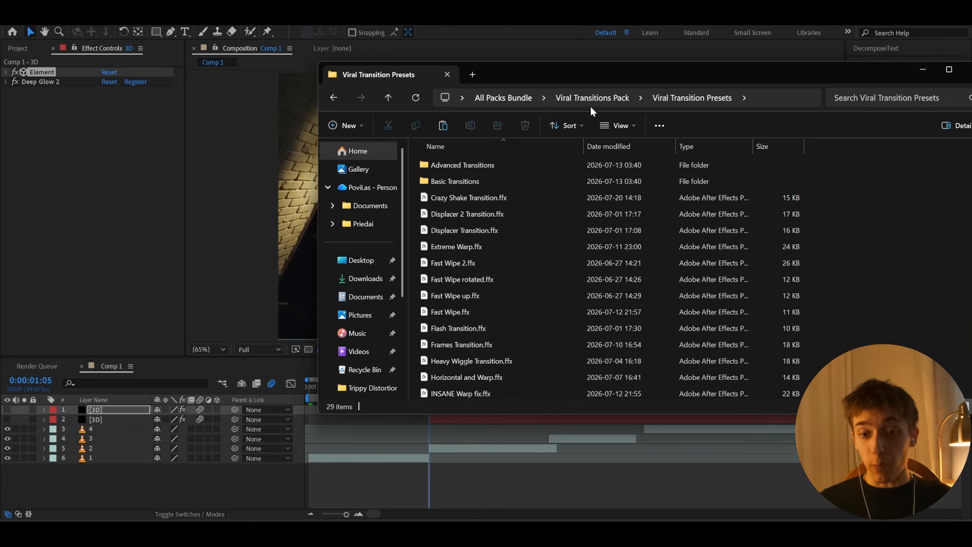
pyautogui.click(590, 98)
pyautogui.doubleClick(435, 183)
pyautogui.moveTo(525, 75); pyautogui.dragTo(513, 32)
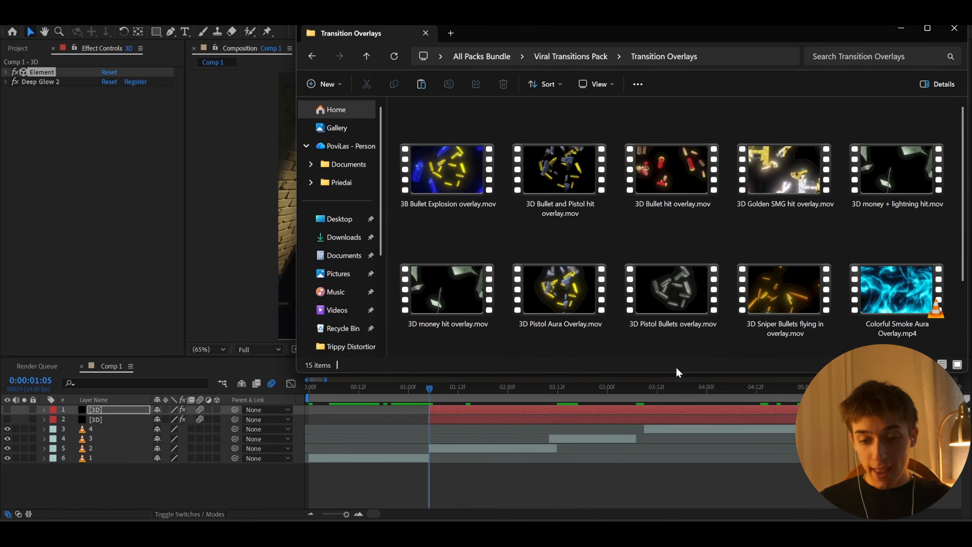
pyautogui.moveTo(675, 373); pyautogui.dragTo(641, 419)
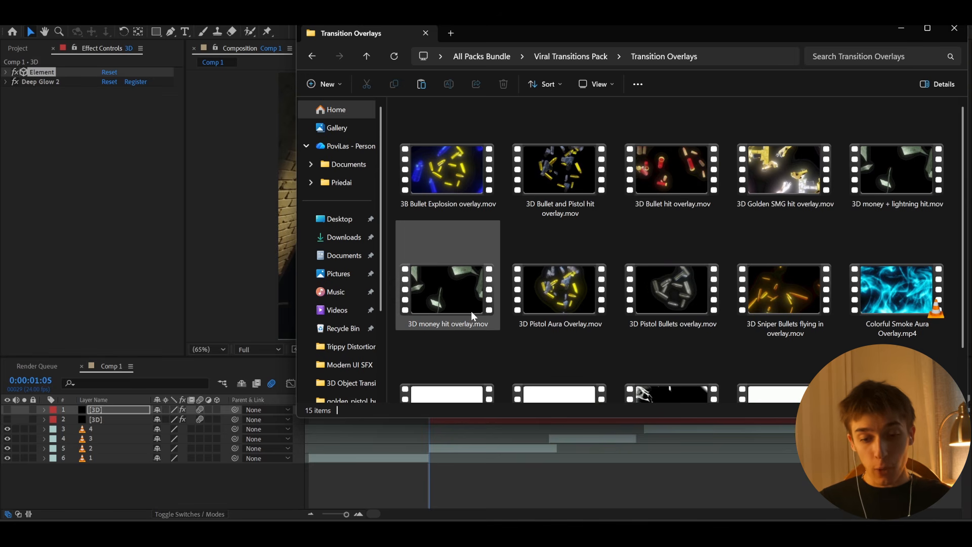
# Step: Add 3D money + lightning hit.mov as the top layer, start it at 0:00:01:05, and preview the overlay
pyautogui.click(884, 183)
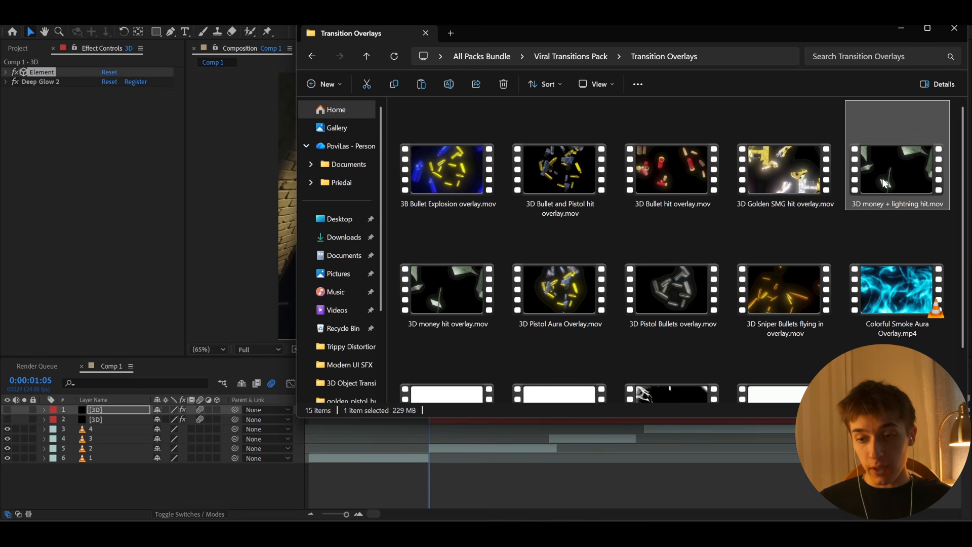
pyautogui.moveTo(896, 168); pyautogui.dragTo(408, 477)
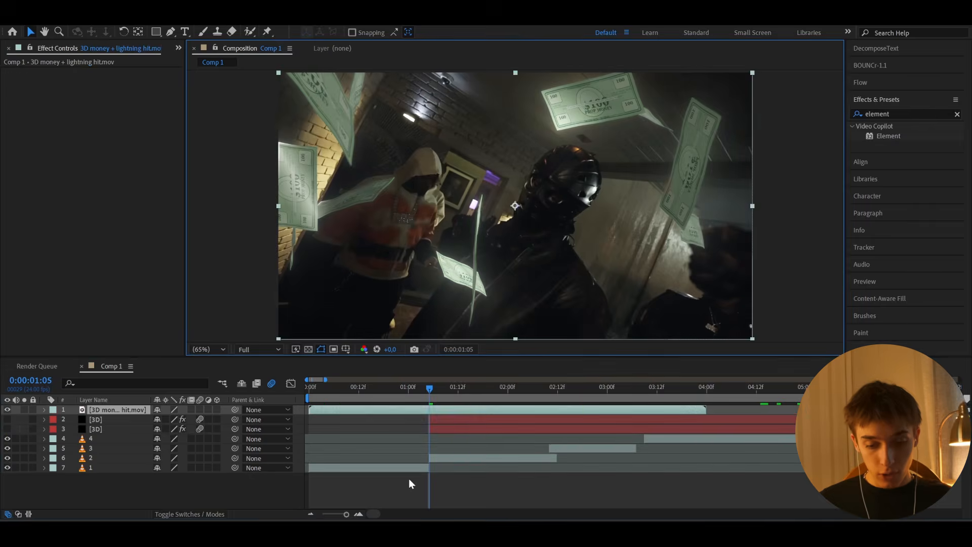
pyautogui.press('[')
pyautogui.click(409, 383)
pyautogui.press('space')
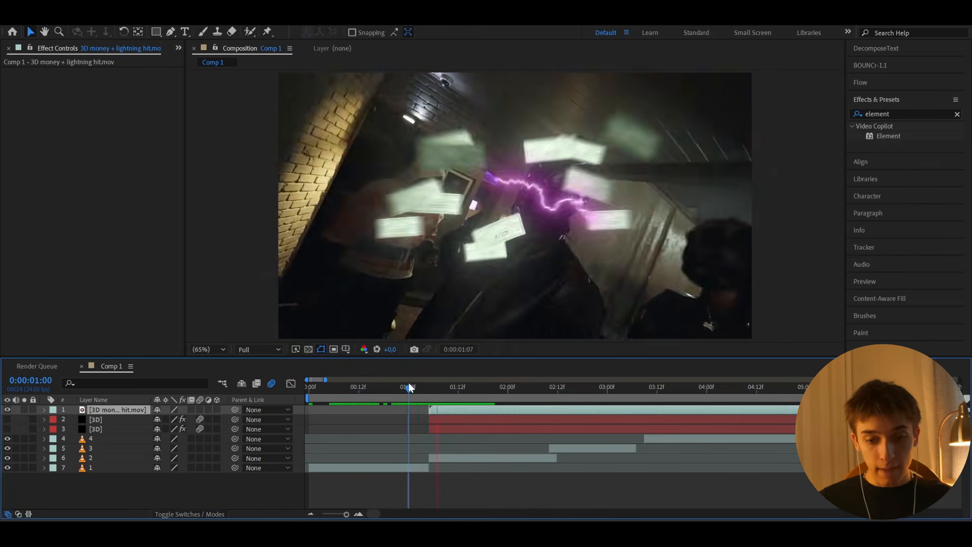
pyautogui.moveTo(409, 386); pyautogui.dragTo(457, 394)
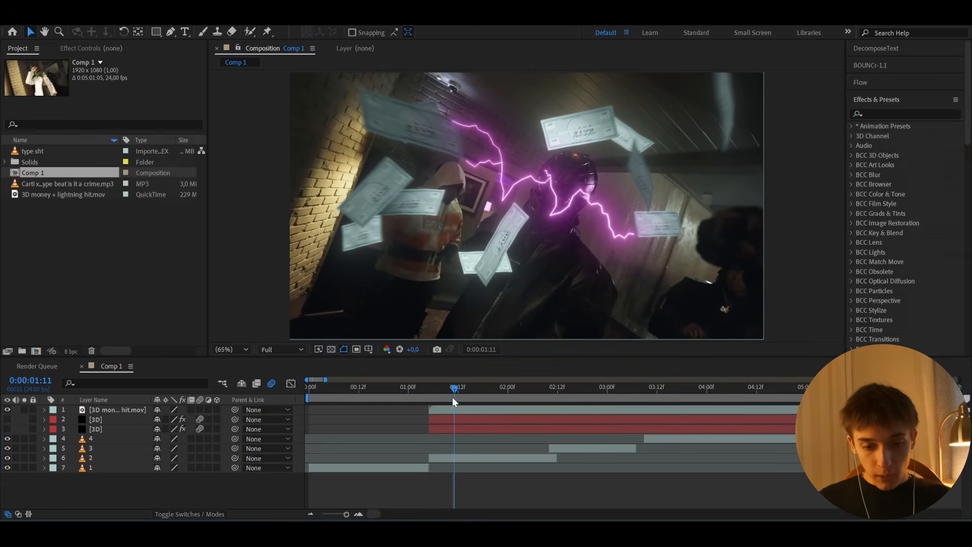
pyautogui.moveTo(452, 397); pyautogui.dragTo(429, 412)
# Step: Create an adjustment layer above the money overlay and expand the Viral Transition Presets folder in the user presets
pyautogui.click(500, 411)
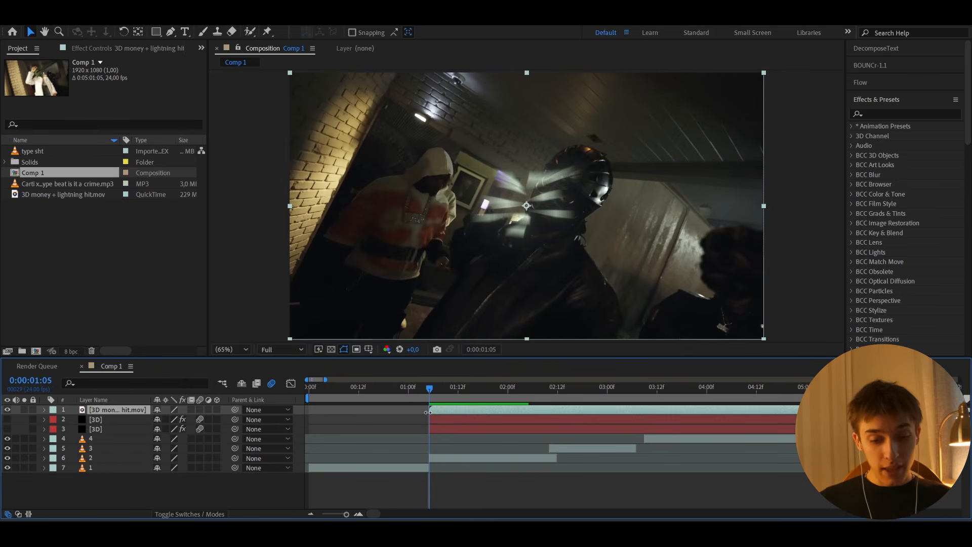
pyautogui.hotkey('ctrl', 'alt', 'y')
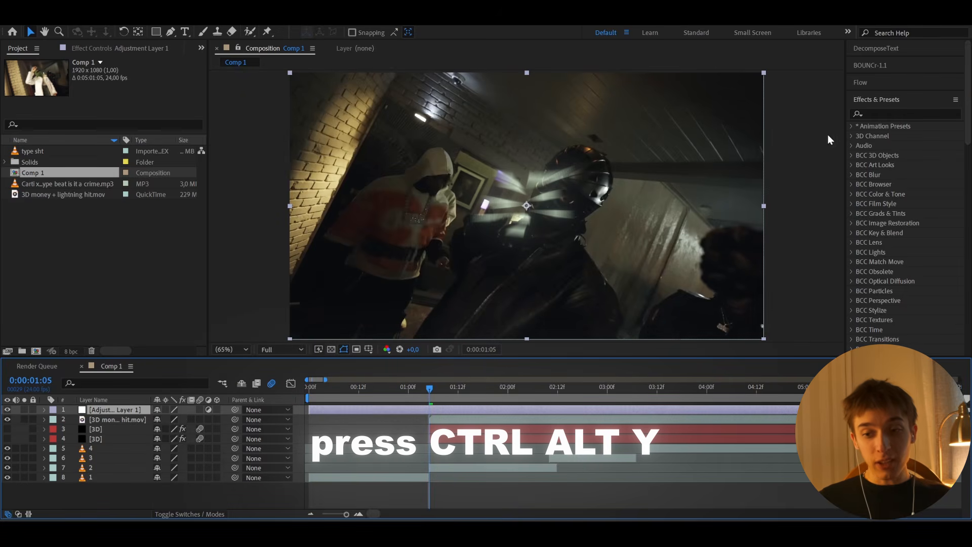
pyautogui.click(849, 126)
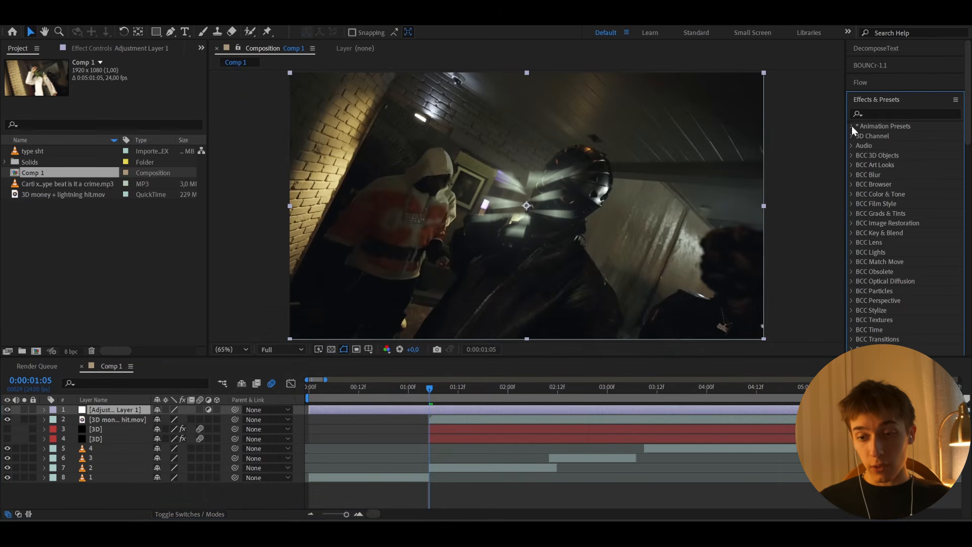
pyautogui.click(861, 145)
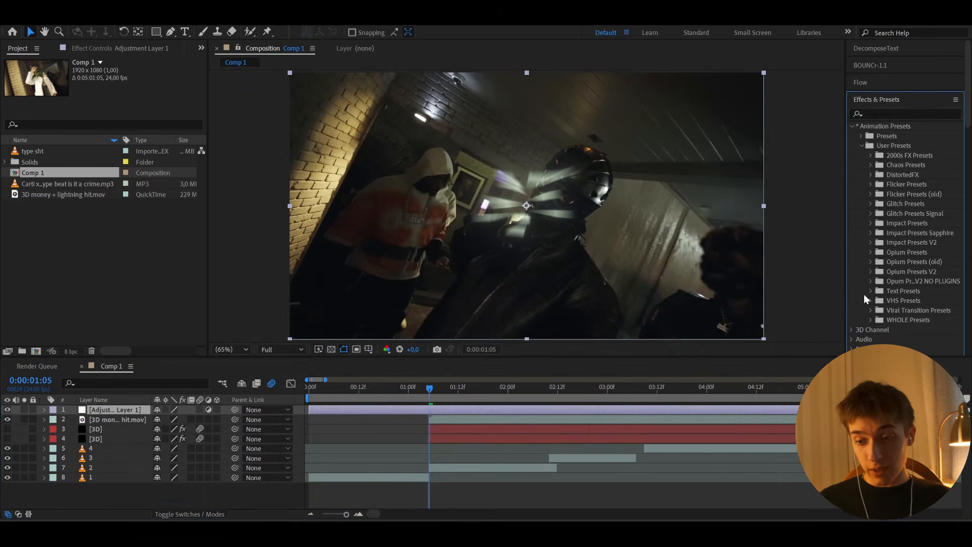
pyautogui.click(870, 309)
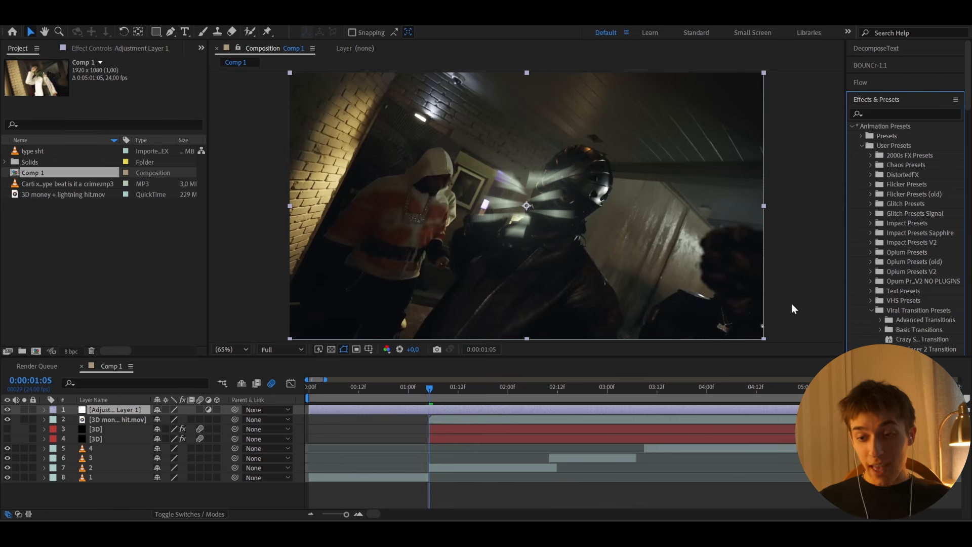
# Step: Apply the Extreme Warp preset to the adjustment layer over the cut at 0:00:01:05 and preview the transition
pyautogui.scroll(-10, 966, 89)
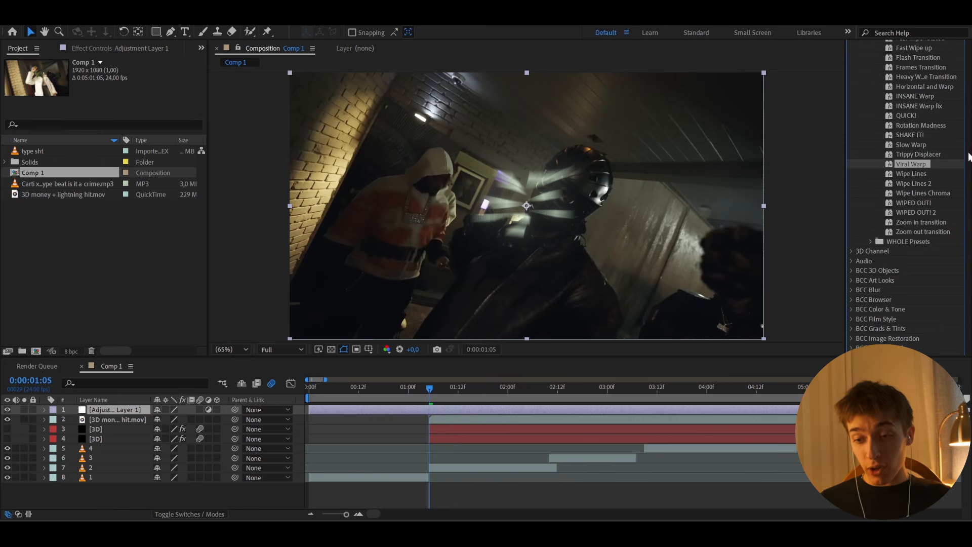
pyautogui.scroll(1, 906, 197)
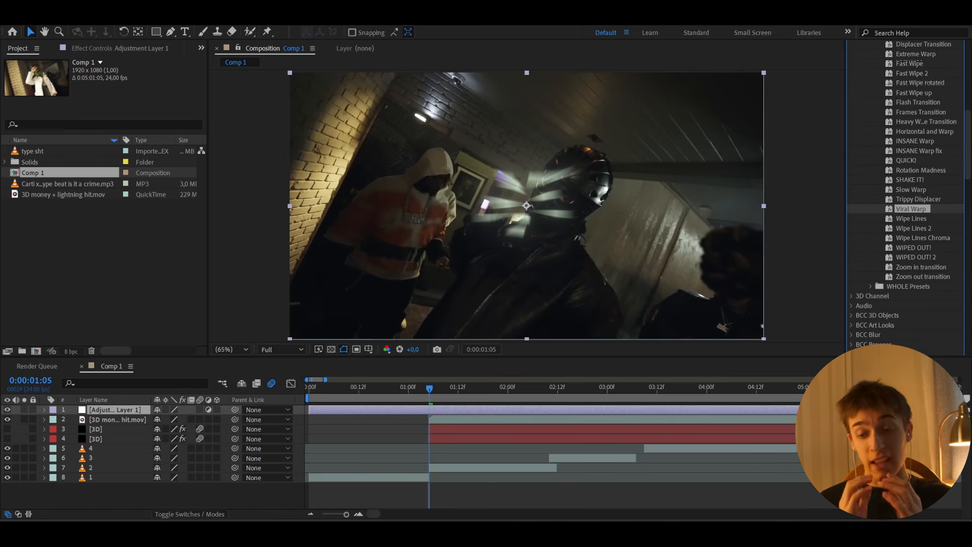
pyautogui.scroll(3, 870, 272)
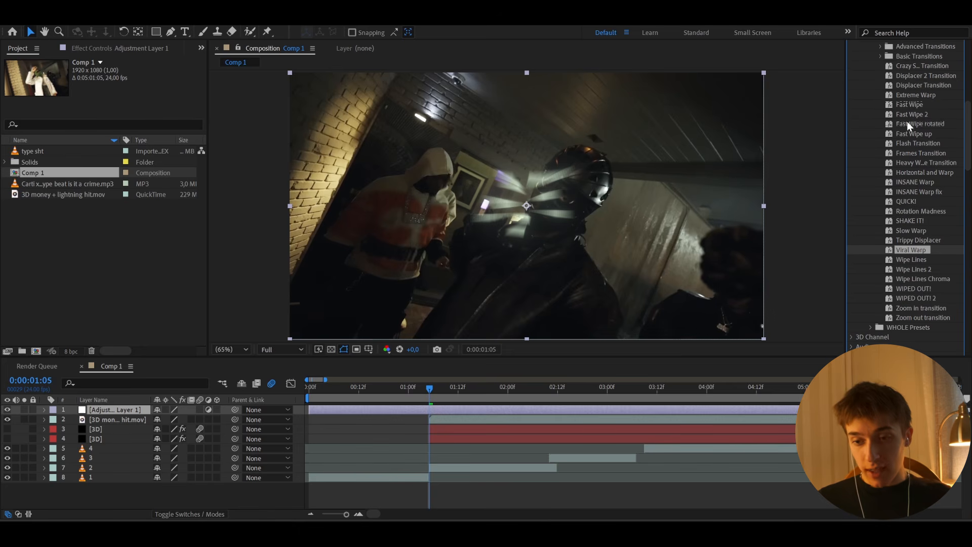
pyautogui.moveTo(907, 95)
pyautogui.mouseDown()
pyautogui.moveTo(624, 211)
pyautogui.moveTo(427, 416)
pyautogui.mouseUp()
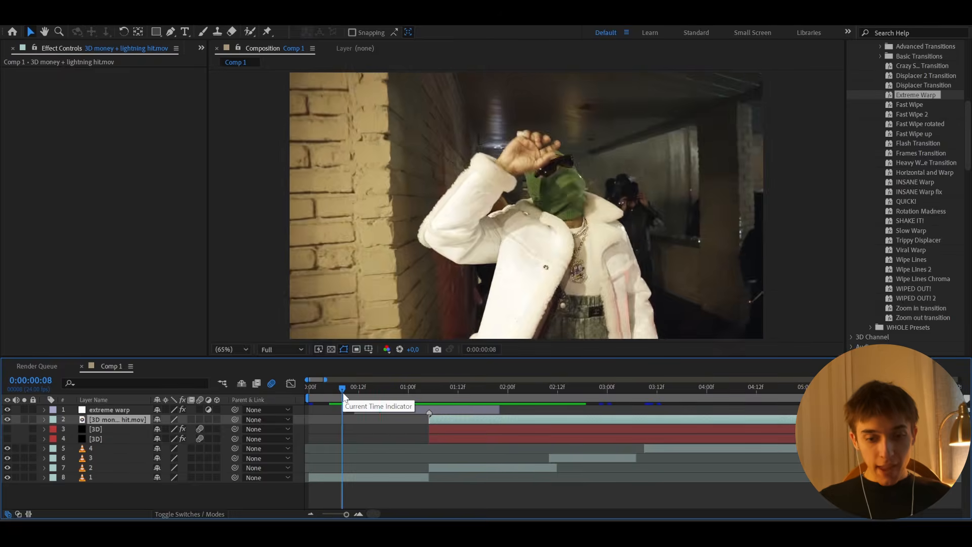
pyautogui.press('space')
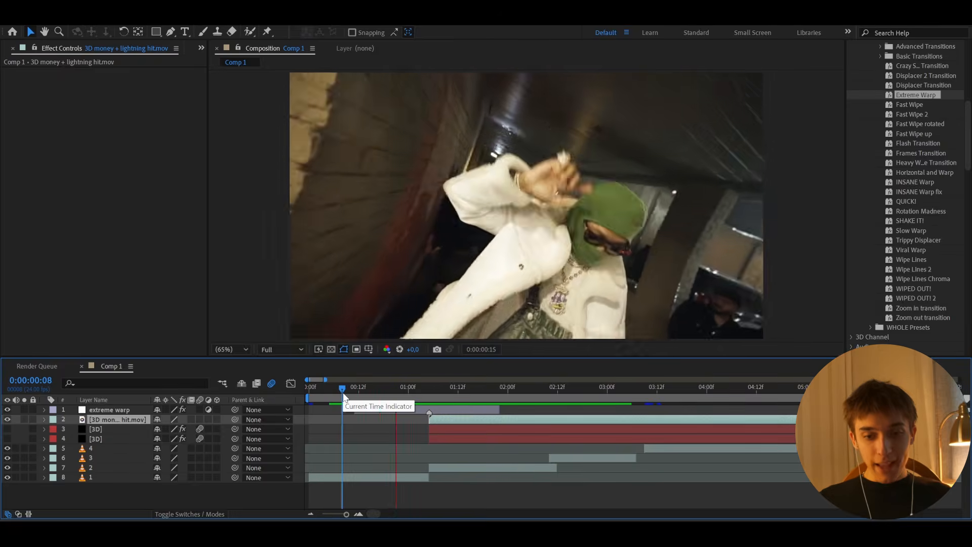
# Step: Split the money overlay at 0:00:02:10, where the third clip starts, and remove the remainder
pyautogui.moveTo(342, 392); pyautogui.dragTo(553, 383)
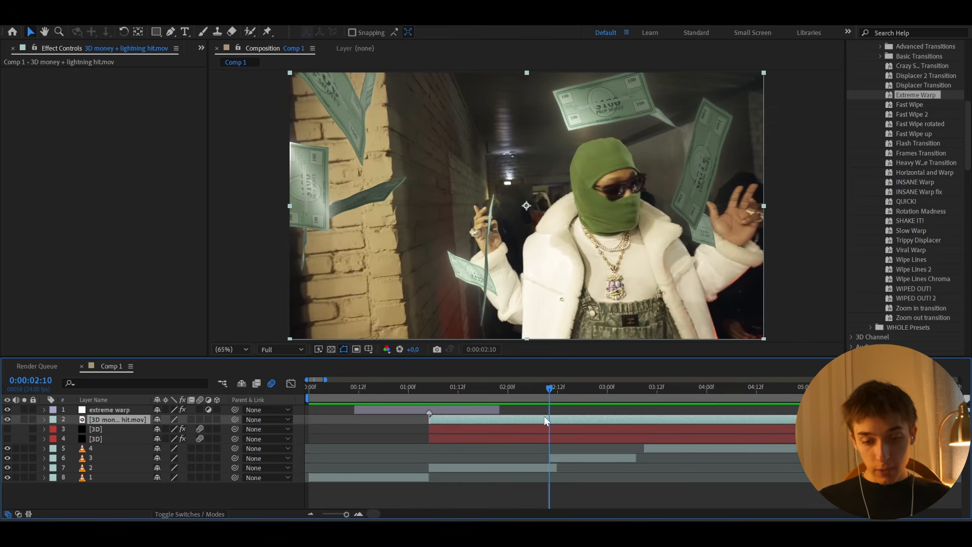
pyautogui.hotkey('ctrl', 'shift', 'd')
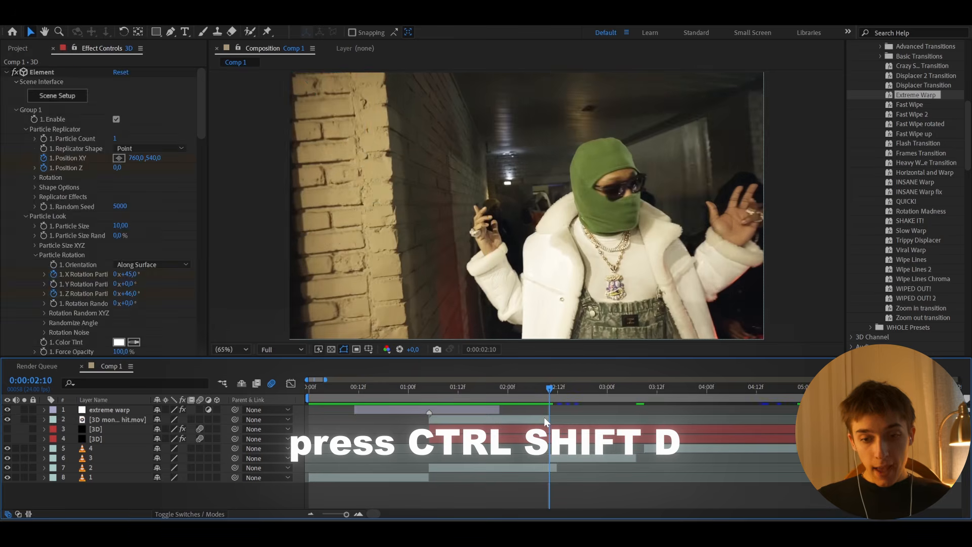
# Step: Add 3D Pistol Aura Overlay.mov from the Transition Overlays folder as the top layer, starting at 0:00:02:10
pyautogui.click(247, 533)
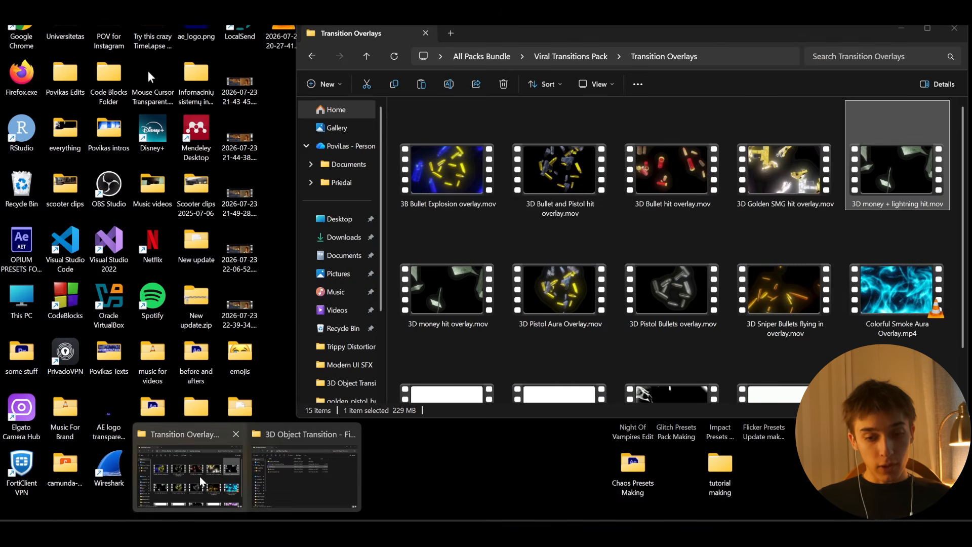
pyautogui.click(199, 476)
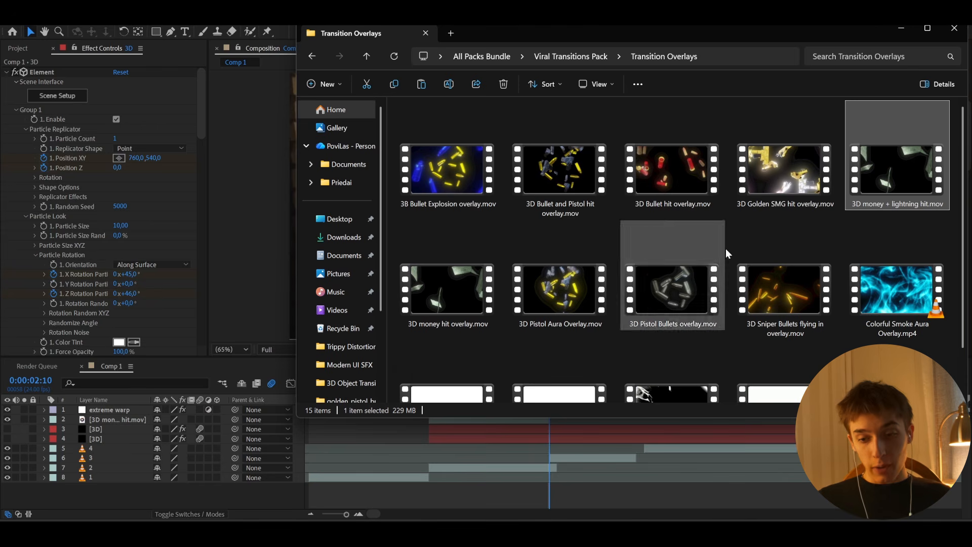
pyautogui.scroll(-2, 731, 247)
pyautogui.scroll(2, 560, 259)
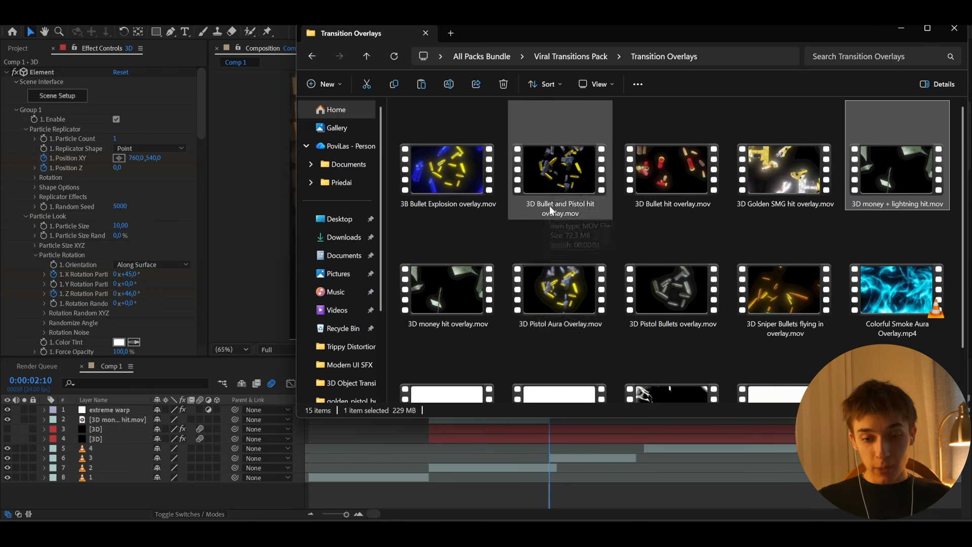
pyautogui.click(540, 287)
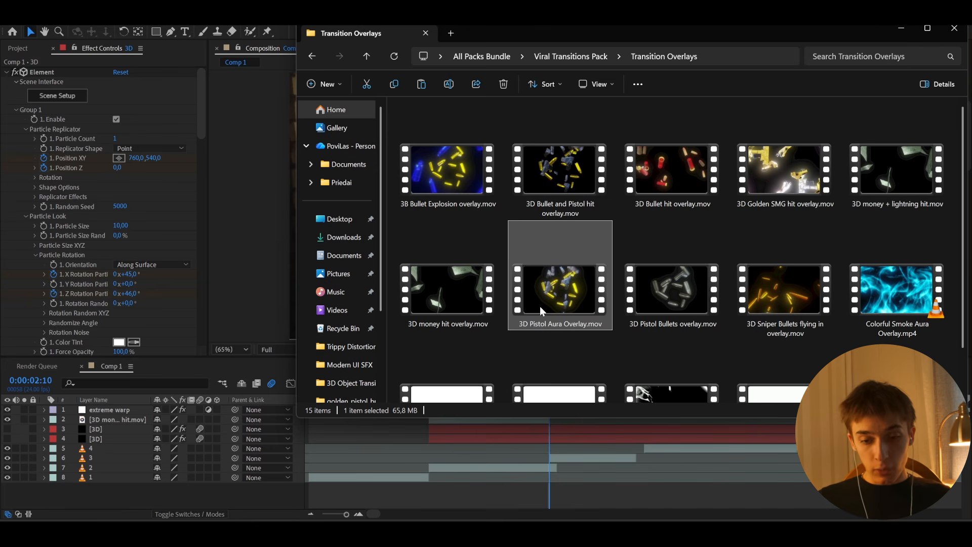
pyautogui.moveTo(539, 306); pyautogui.dragTo(547, 440)
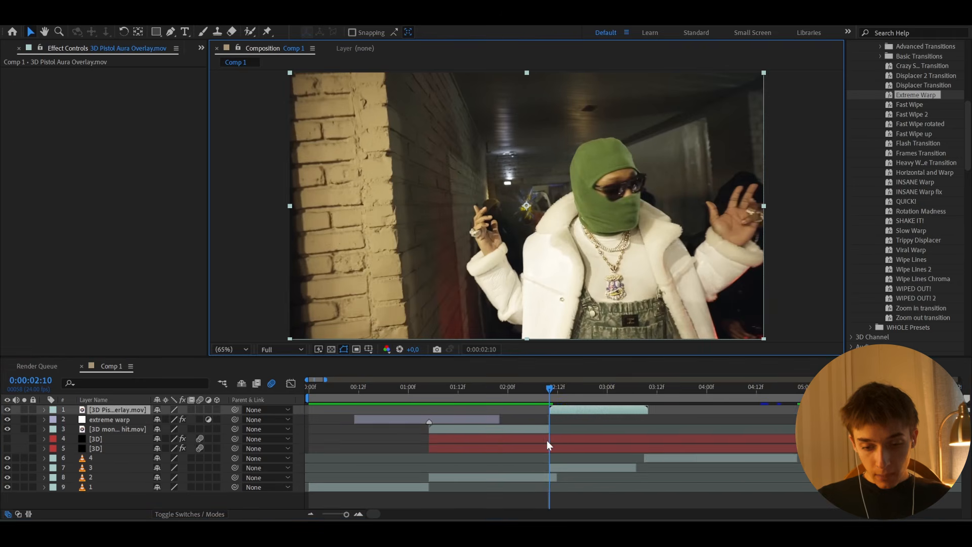
# Step: Split the 3D Pistol Aura Overlay at 0:00:03:02 and change the blending mode of its second part
pyautogui.scroll(2, 547, 440)
pyautogui.moveTo(556, 385); pyautogui.dragTo(755, 389)
pyautogui.hscroll(3, 634, 407)
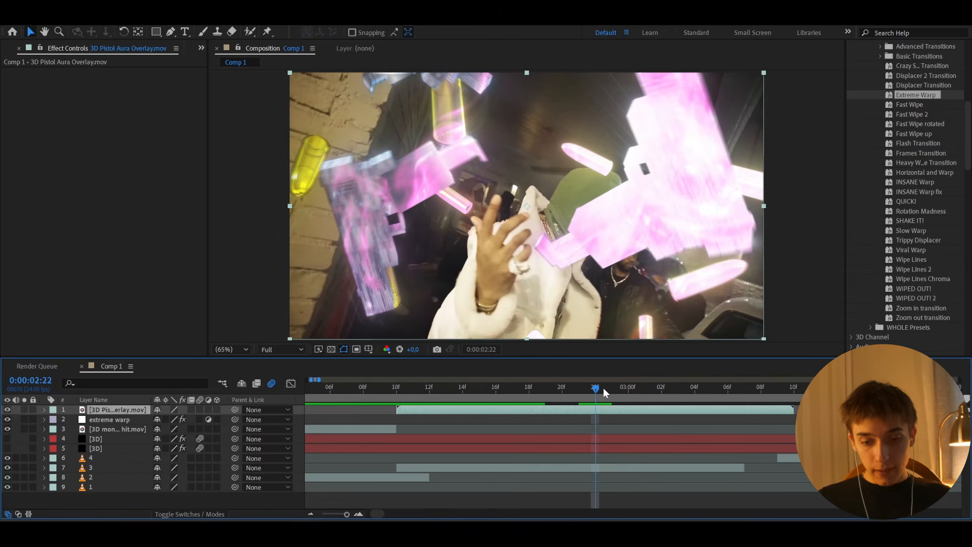
pyautogui.moveTo(603, 388); pyautogui.dragTo(656, 390)
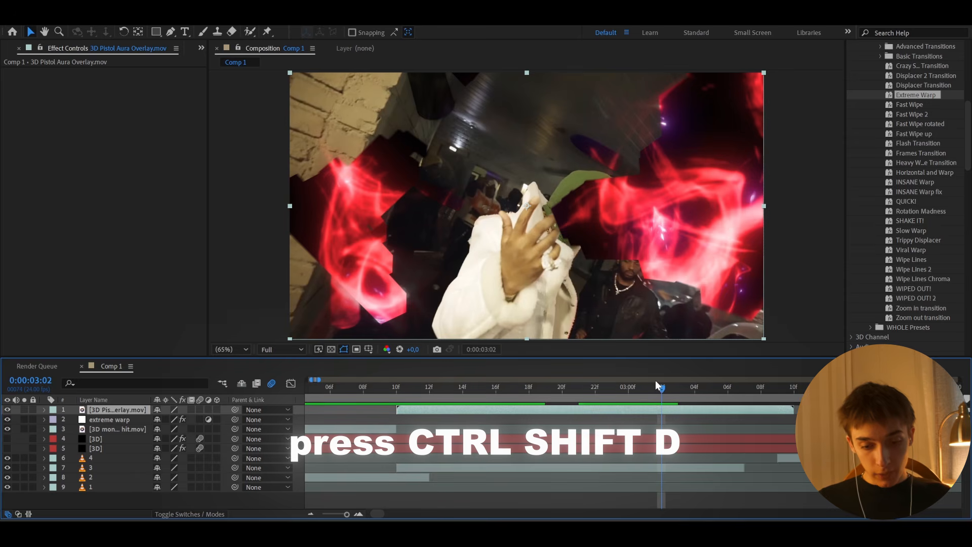
pyautogui.hotkey('ctrl', 'shift', 'd')
pyautogui.rightClick(676, 409)
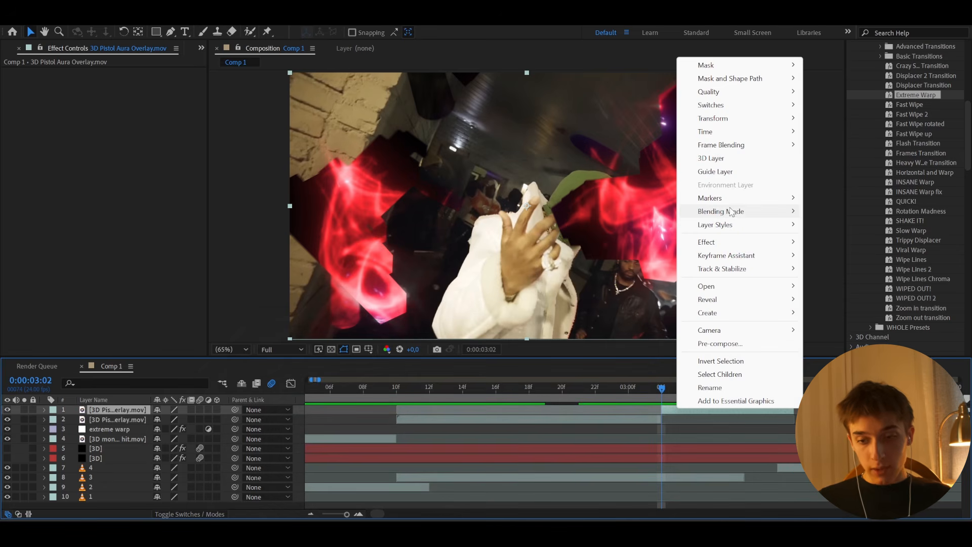
pyautogui.moveTo(739, 213)
pyautogui.click(823, 184)
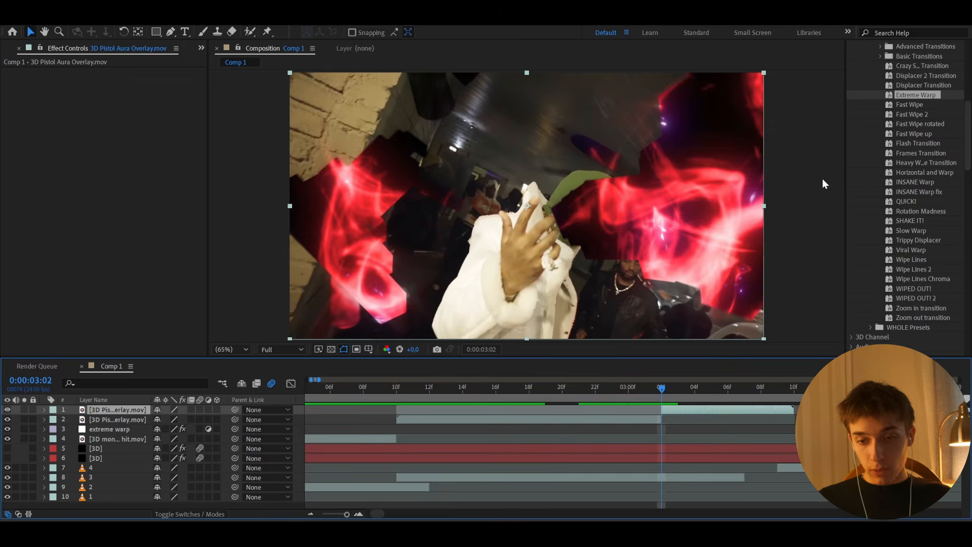
pyautogui.moveTo(640, 393); pyautogui.dragTo(735, 391)
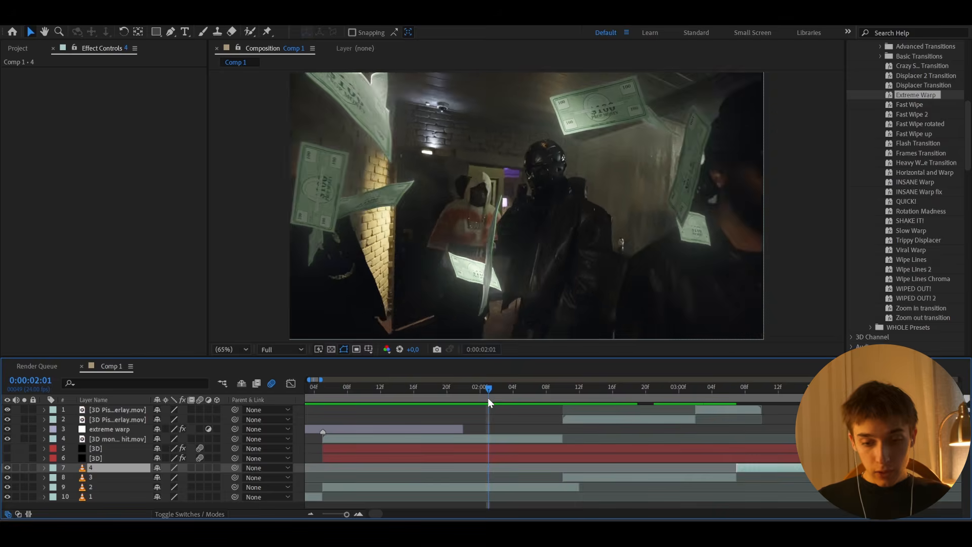
pyautogui.press('space')
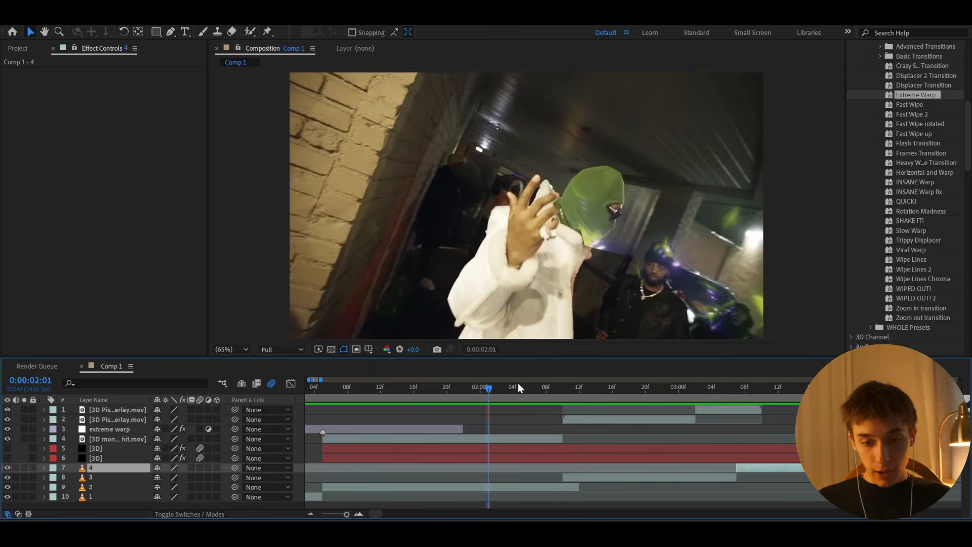
# Step: Create an adjustment layer above the pistol overlay, starting at 0:00:02:08
pyautogui.moveTo(580, 388); pyautogui.dragTo(543, 407)
pyautogui.hotkey('ctrl', 'alt', 'y')
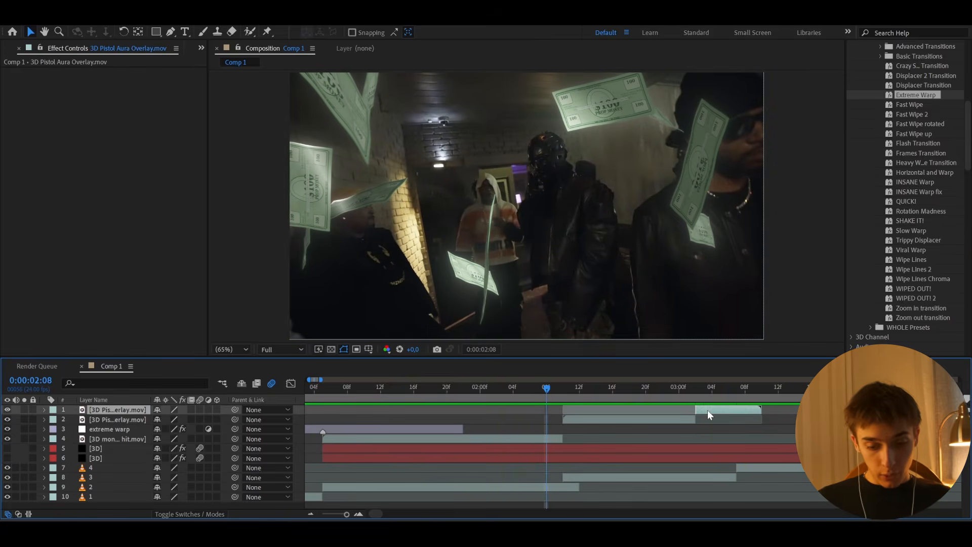
pyautogui.hotkey('alt', '[')
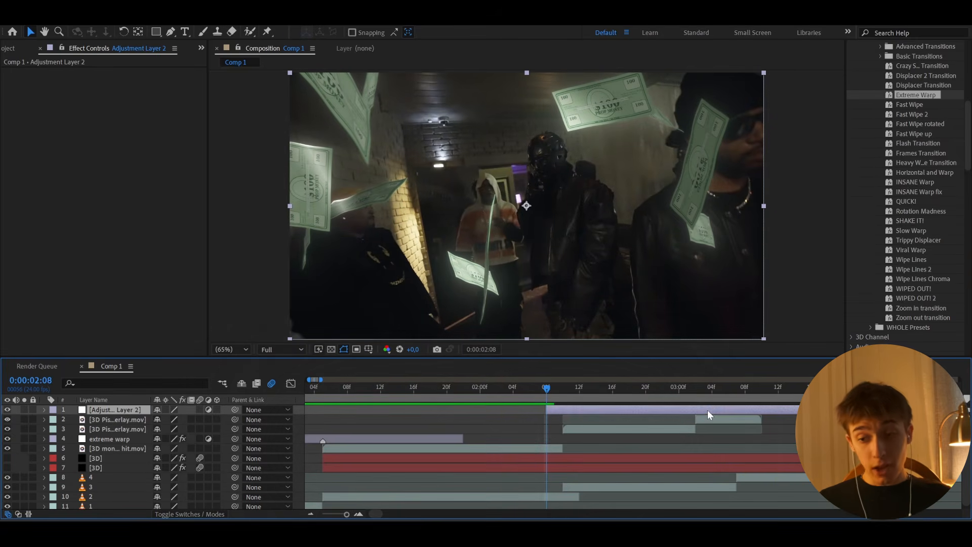
# Step: Apply the QUICK! preset to the adjustment layer over the cut at 0:00:02:10 and preview the transition
pyautogui.click(907, 201)
pyautogui.moveTo(910, 201); pyautogui.dragTo(584, 394)
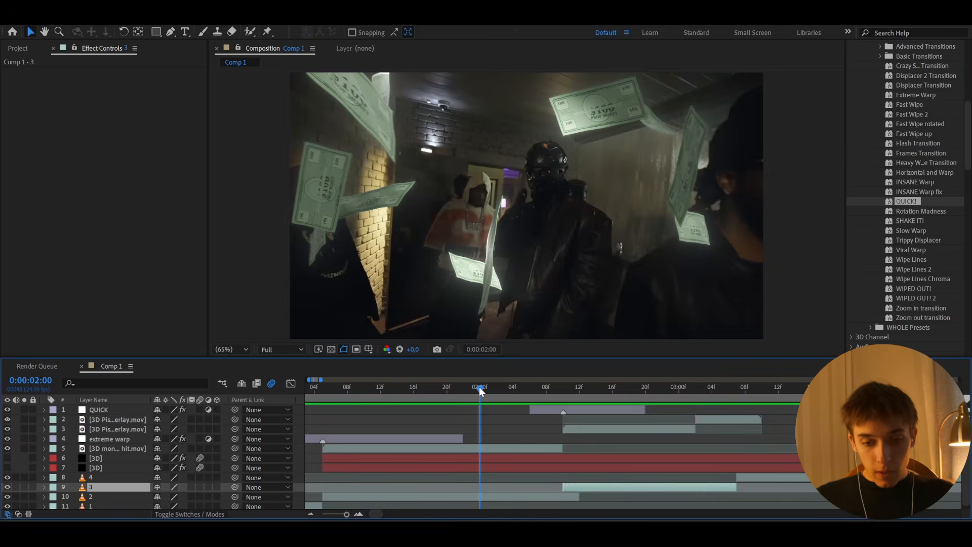
pyautogui.press('space')
pyautogui.moveTo(480, 391); pyautogui.dragTo(467, 415)
pyautogui.click(560, 414)
pyautogui.press('space')
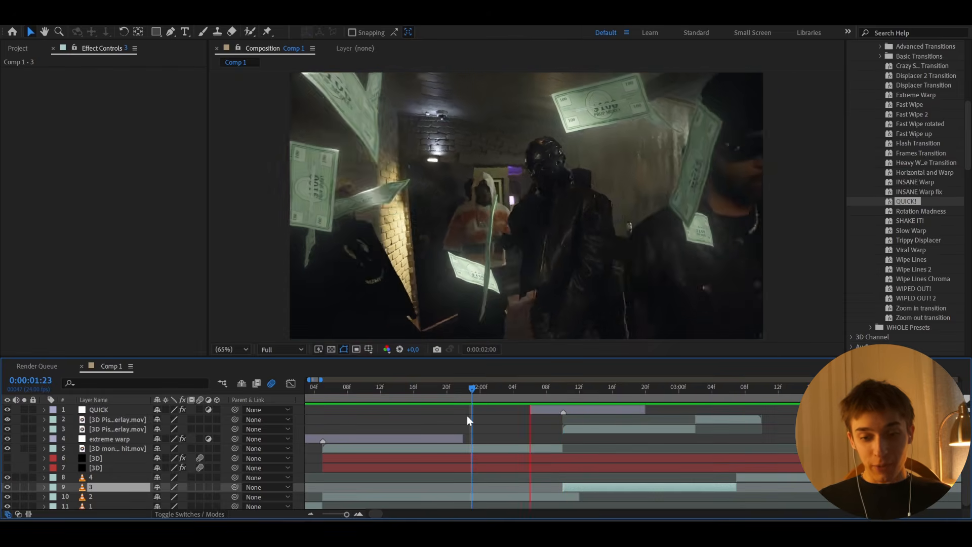
pyautogui.moveTo(522, 385); pyautogui.dragTo(629, 392)
pyautogui.click(504, 391)
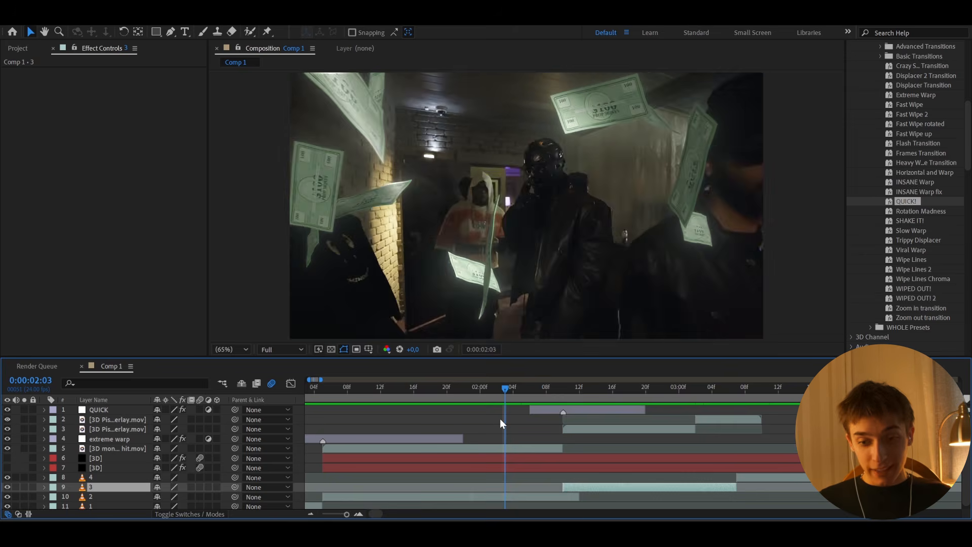
pyautogui.press('space')
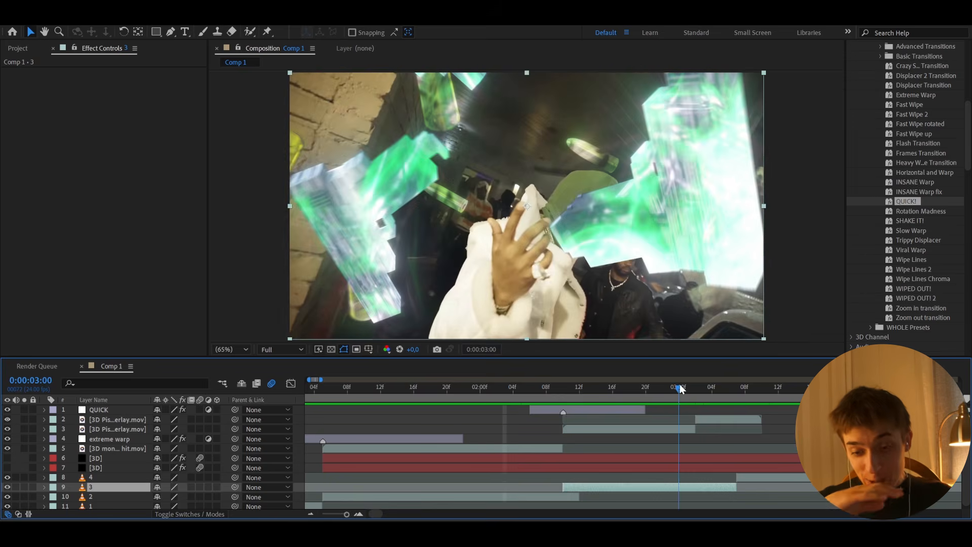
# Step: Add 3D Golden SMG hit overlay.mov from the Transition Overlays folder as the top layer, starting at 0:00:03:07 where the fourth clip begins
pyautogui.click(747, 390)
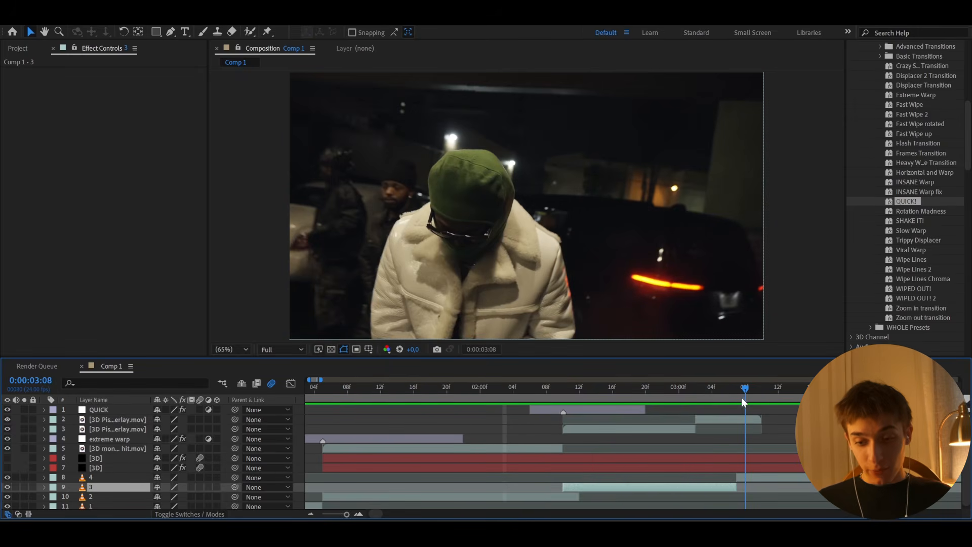
pyautogui.click(737, 398)
pyautogui.click(735, 421)
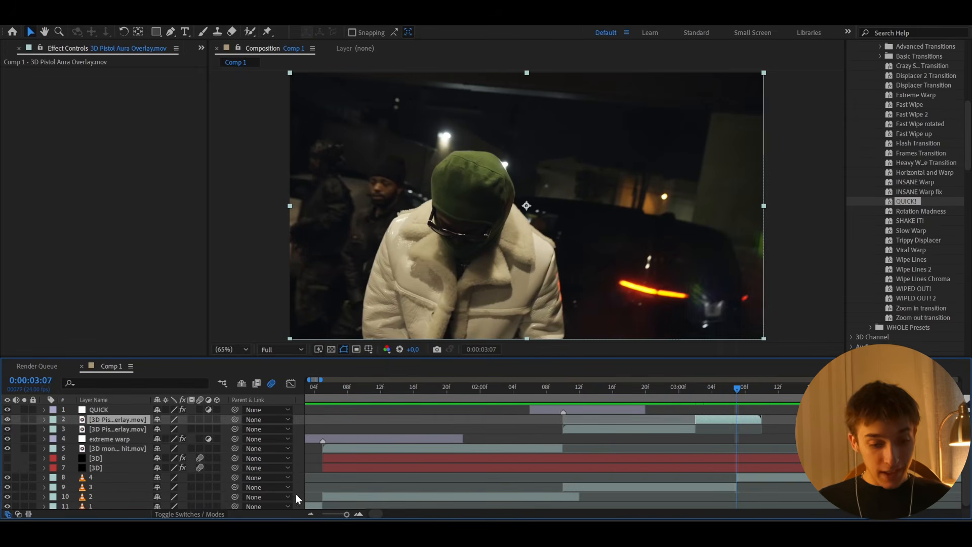
pyautogui.click(236, 531)
pyautogui.scroll(-1, 618, 297)
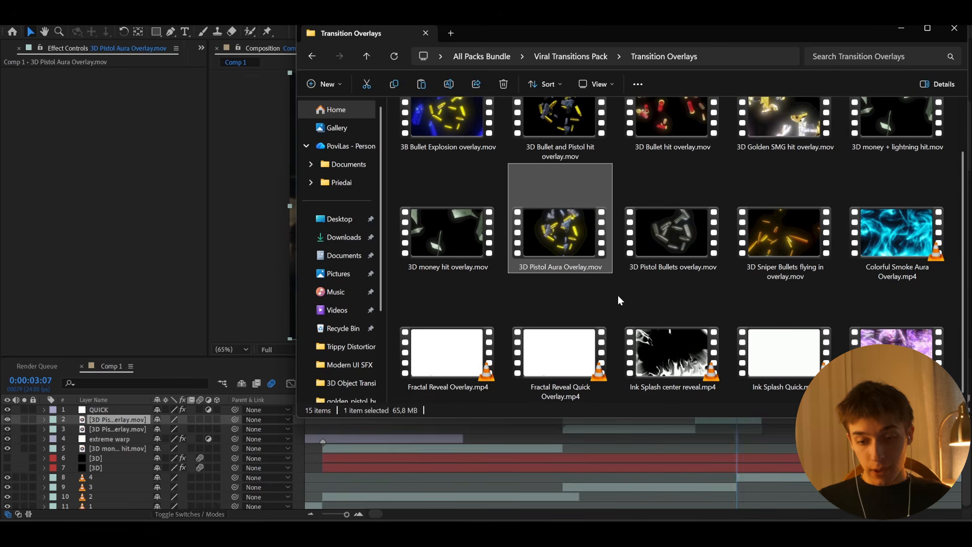
pyautogui.scroll(1, 618, 296)
pyautogui.click(775, 186)
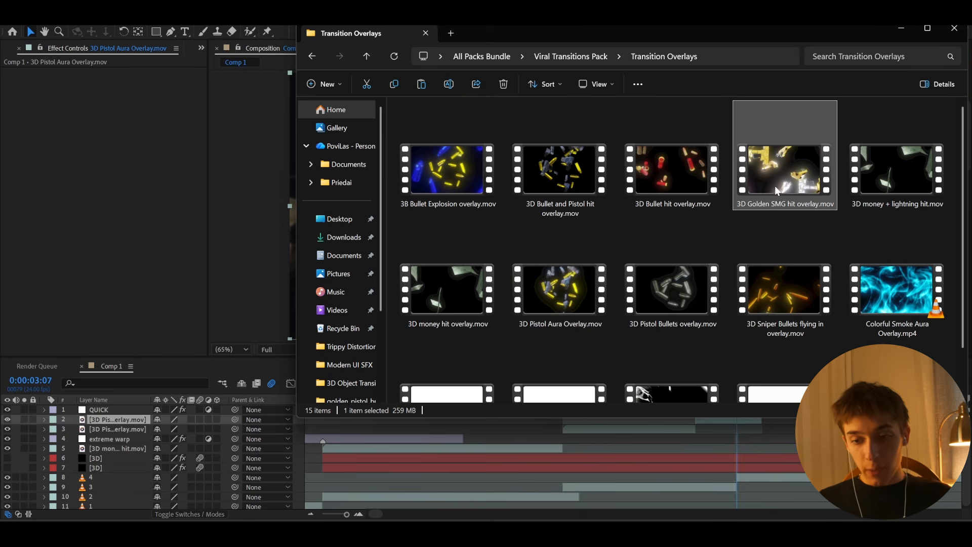
pyautogui.moveTo(785, 177); pyautogui.dragTo(241, 438)
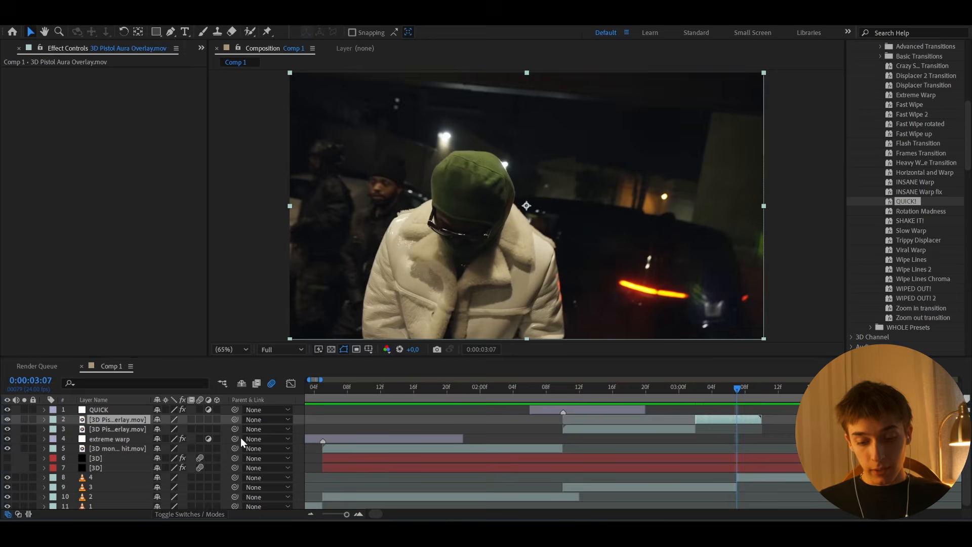
pyautogui.press('[')
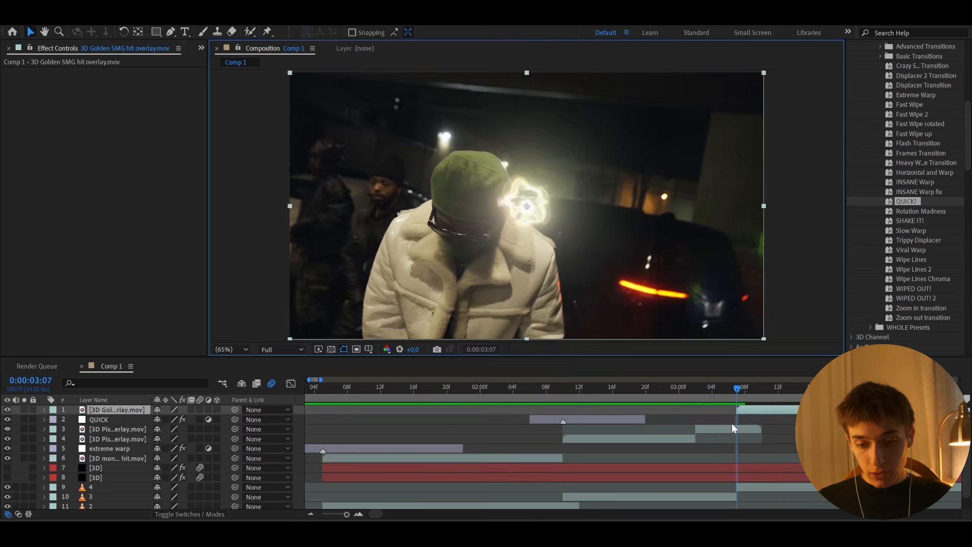
pyautogui.press('space')
# Step: Create an adjustment layer at 0:00:03:04 and apply the WIPED OUT! 2 preset over the cut at 0:00:03:07
pyautogui.scroll(-2, 731, 423)
pyautogui.hscroll(1, 731, 423)
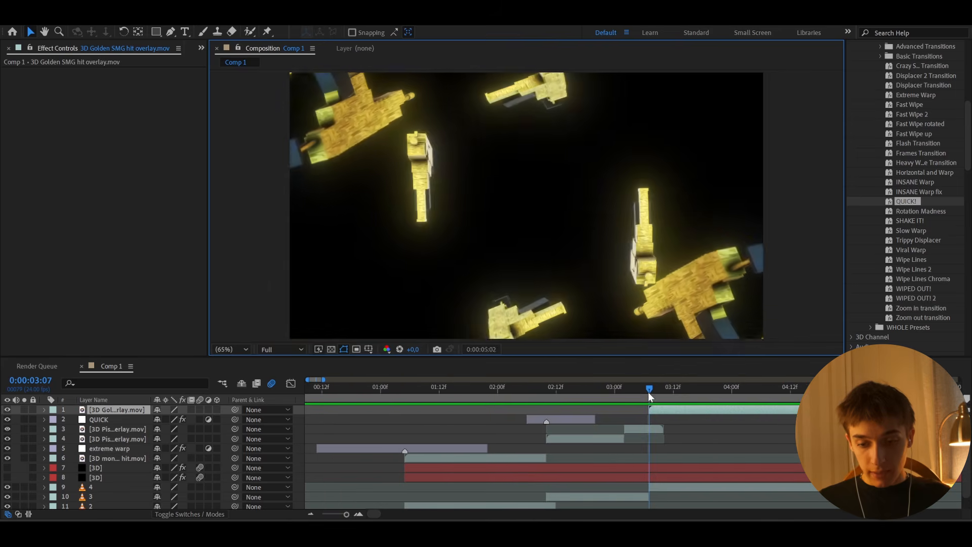
pyautogui.moveTo(653, 387)
pyautogui.mouseDown()
pyautogui.moveTo(829, 391)
pyautogui.moveTo(637, 390)
pyautogui.mouseUp()
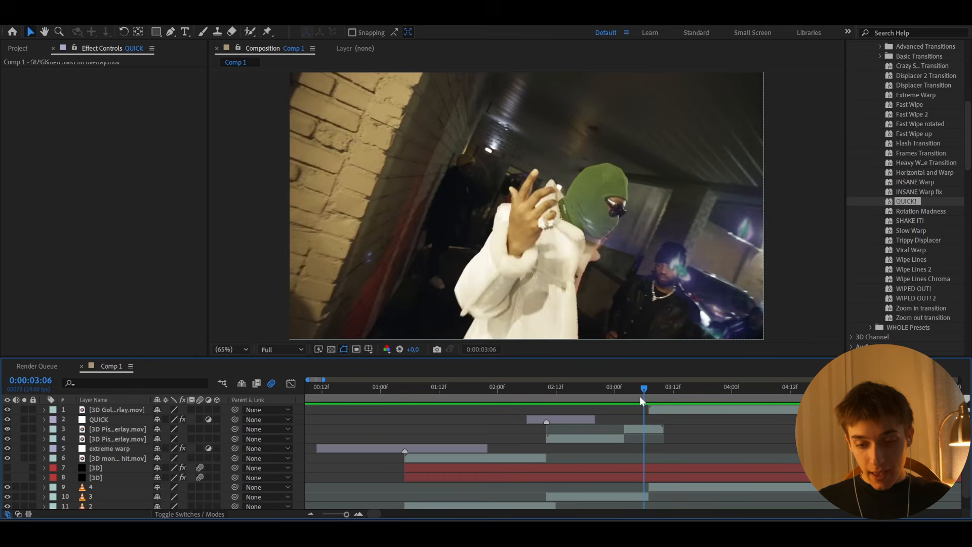
pyautogui.hotkey('ctrl', 'alt', 'y')
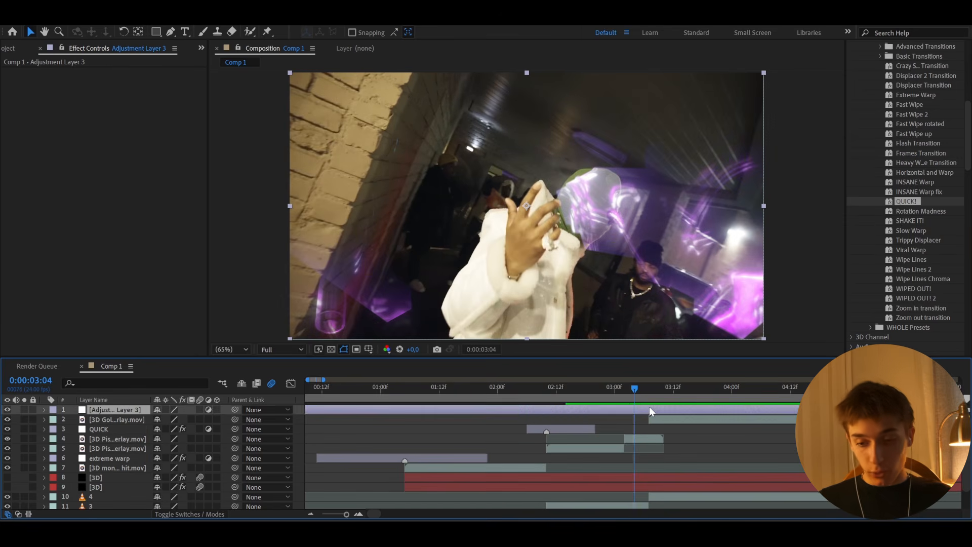
pyautogui.click(907, 298)
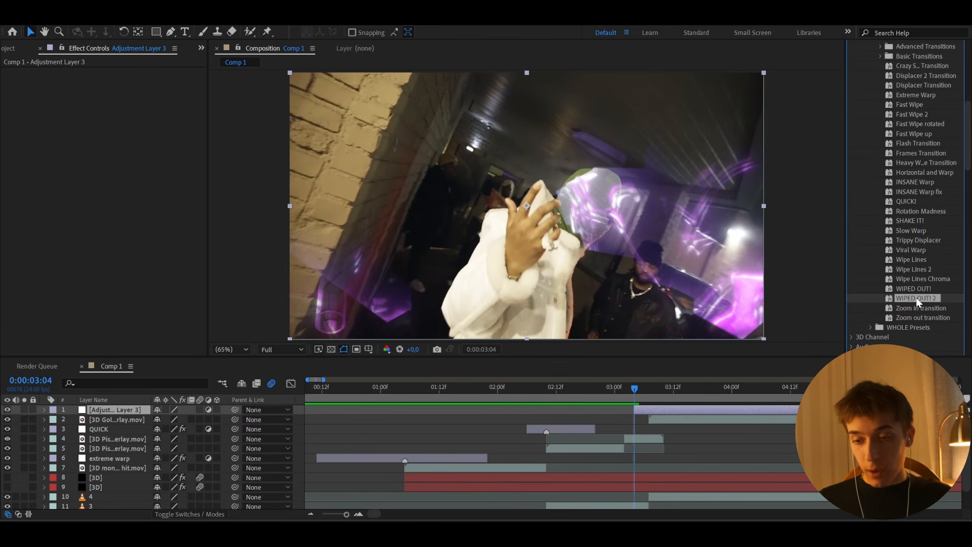
pyautogui.moveTo(917, 297); pyautogui.dragTo(700, 385)
# Step: Place 3D Sniper Bullets flying in overlay.mov between clip layers 3 and 2, starting at the composition's beginning, and return to 0:00:00:00
pyautogui.moveTo(749, 387); pyautogui.dragTo(382, 394)
pyautogui.scroll(-1, 321, 424)
pyautogui.click(364, 503)
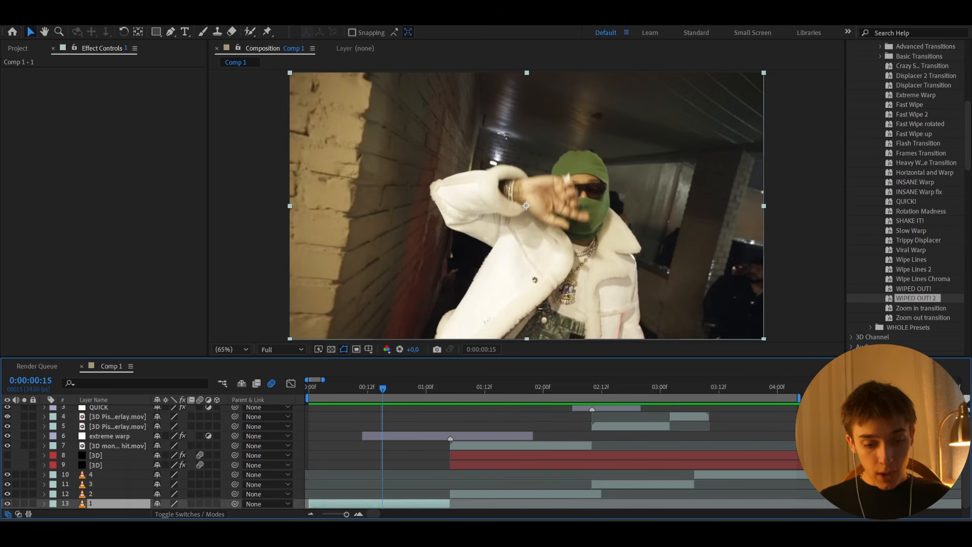
pyautogui.click(247, 532)
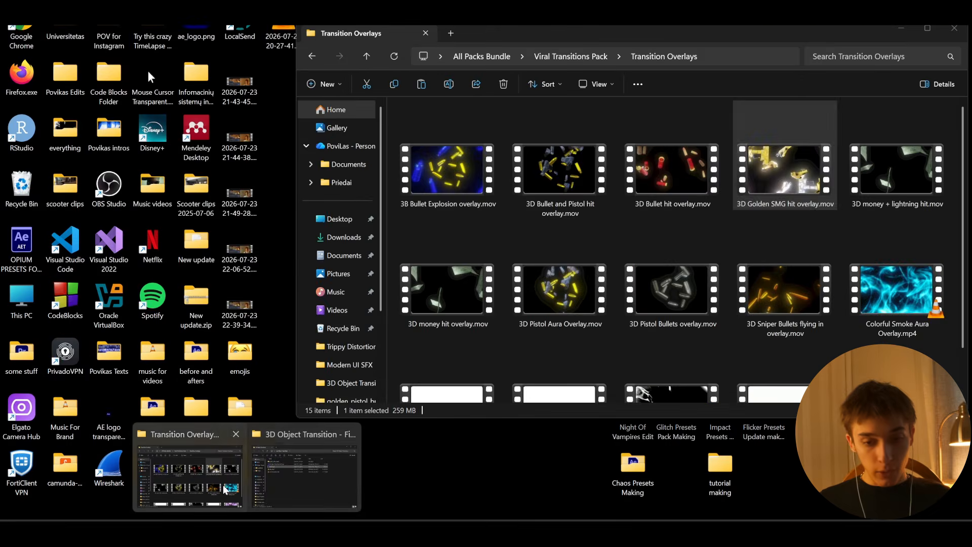
pyautogui.click(223, 488)
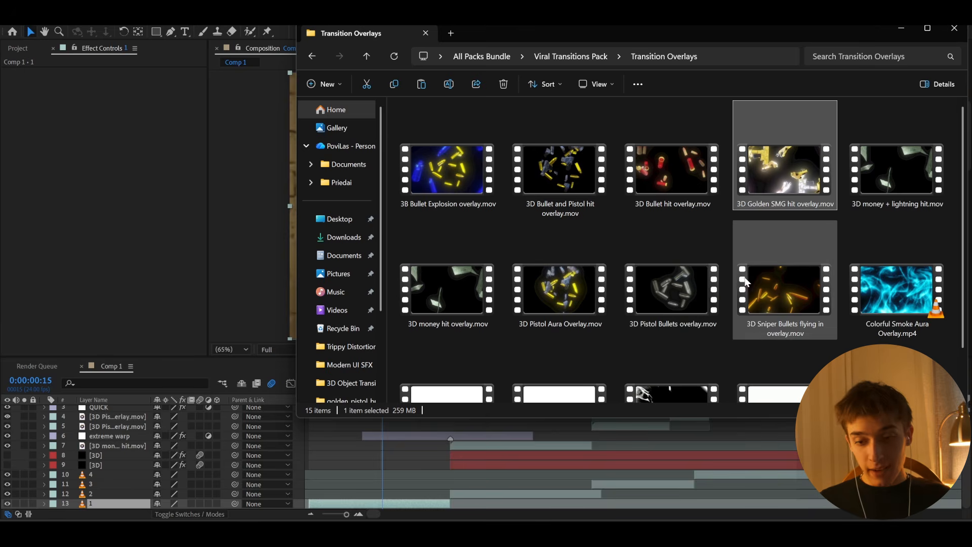
pyautogui.click(789, 292)
pyautogui.moveTo(798, 287); pyautogui.dragTo(123, 489)
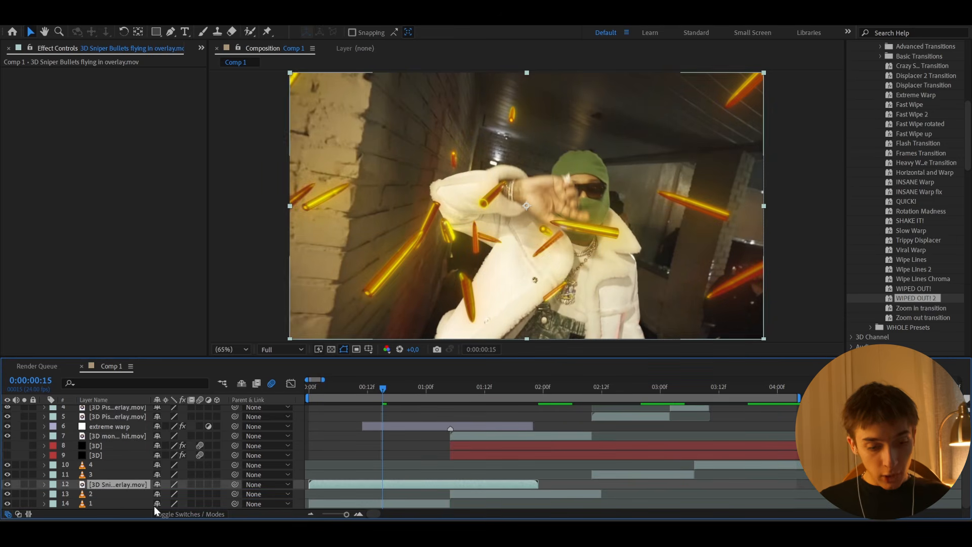
pyautogui.moveTo(410, 390); pyautogui.dragTo(218, 438)
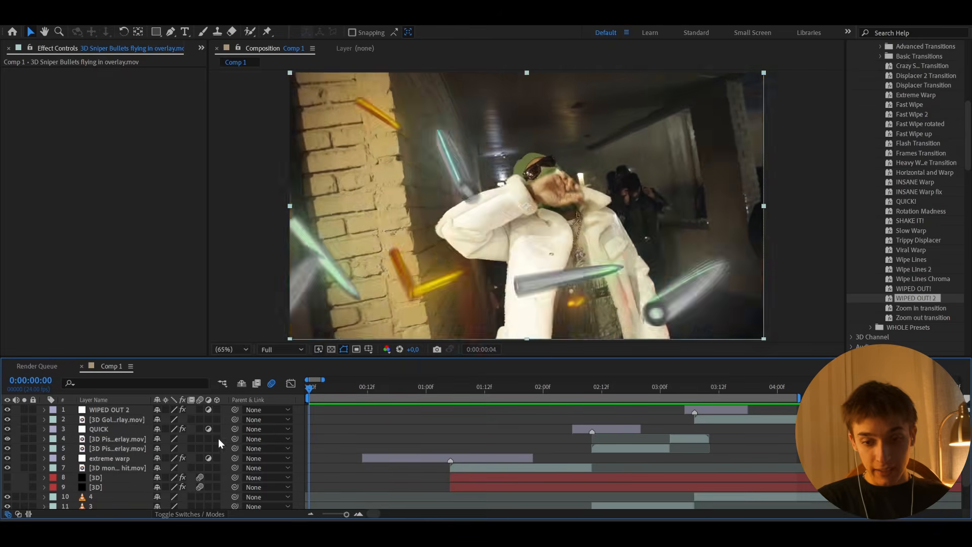